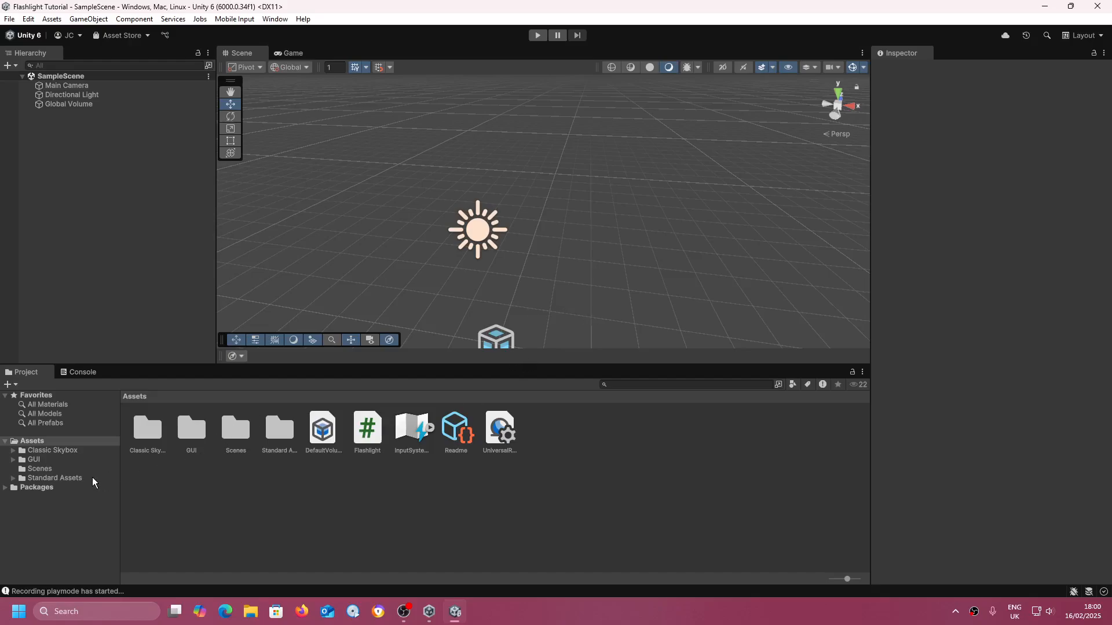
# - Create a folder named Resources in the project's Assets folder
pyautogui.click(50, 441)
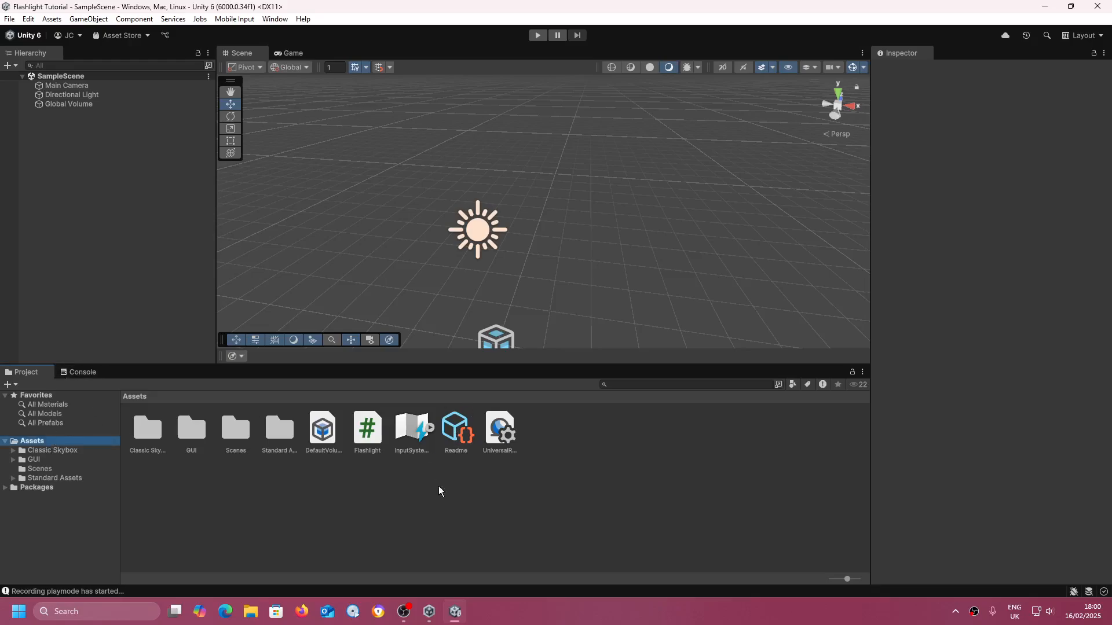
pyautogui.rightClick(588, 478)
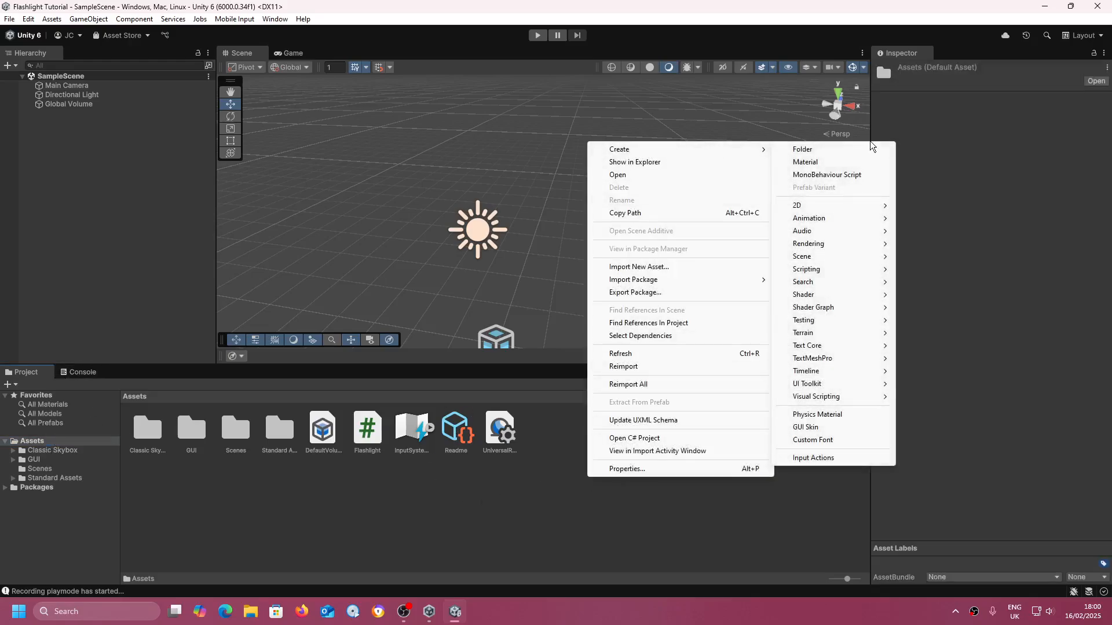
pyautogui.moveTo(767, 151)
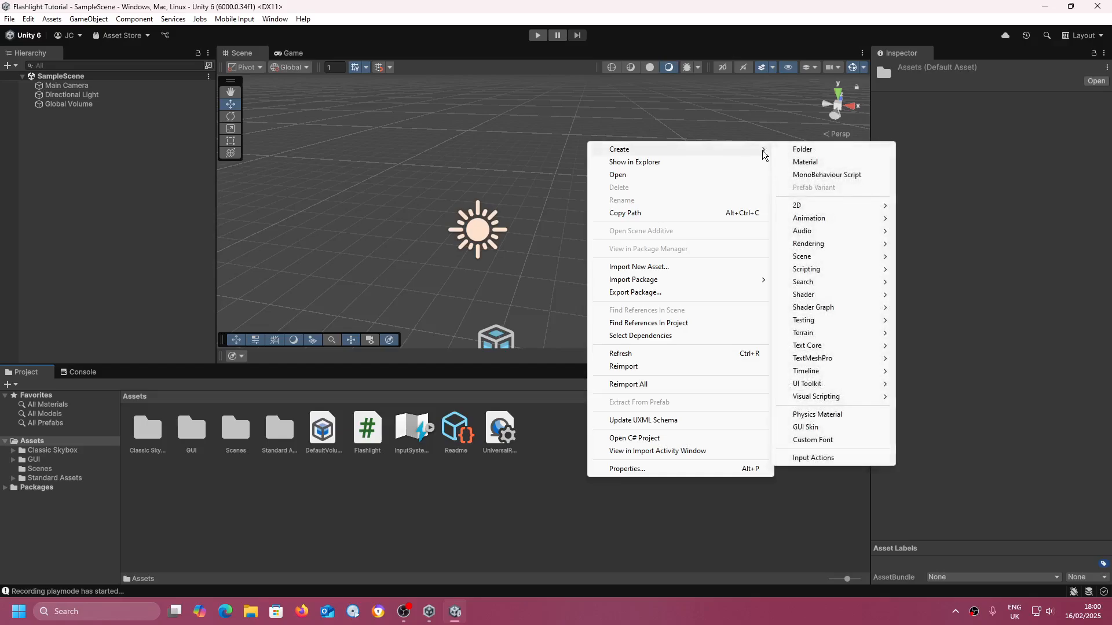
pyautogui.click(802, 150)
pyautogui.write('P')
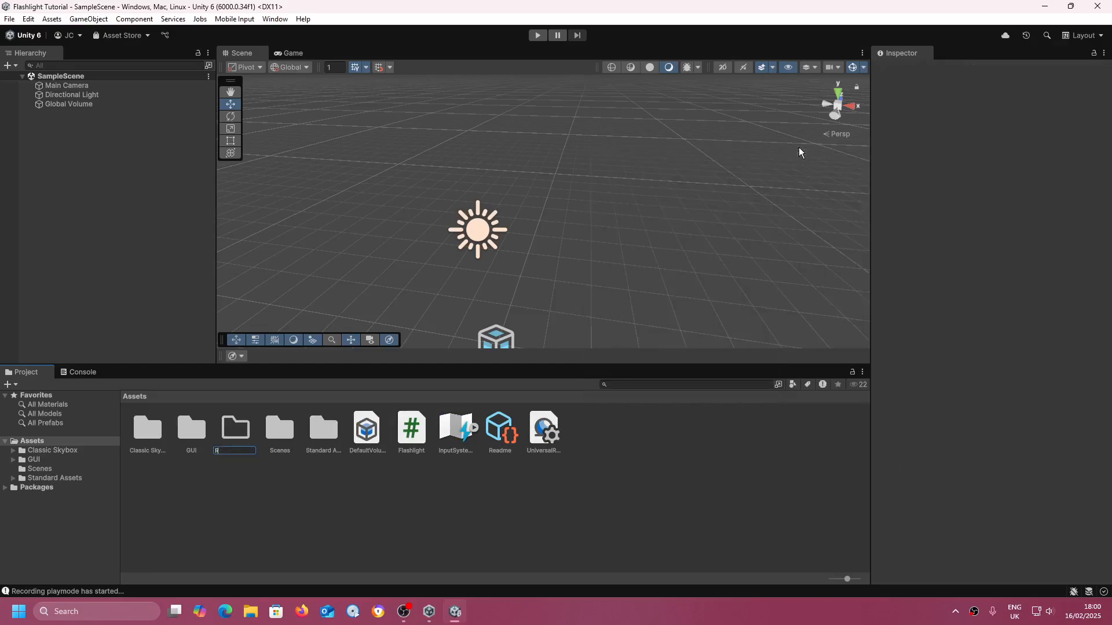
pyautogui.write('esources')
pyautogui.press('Return')
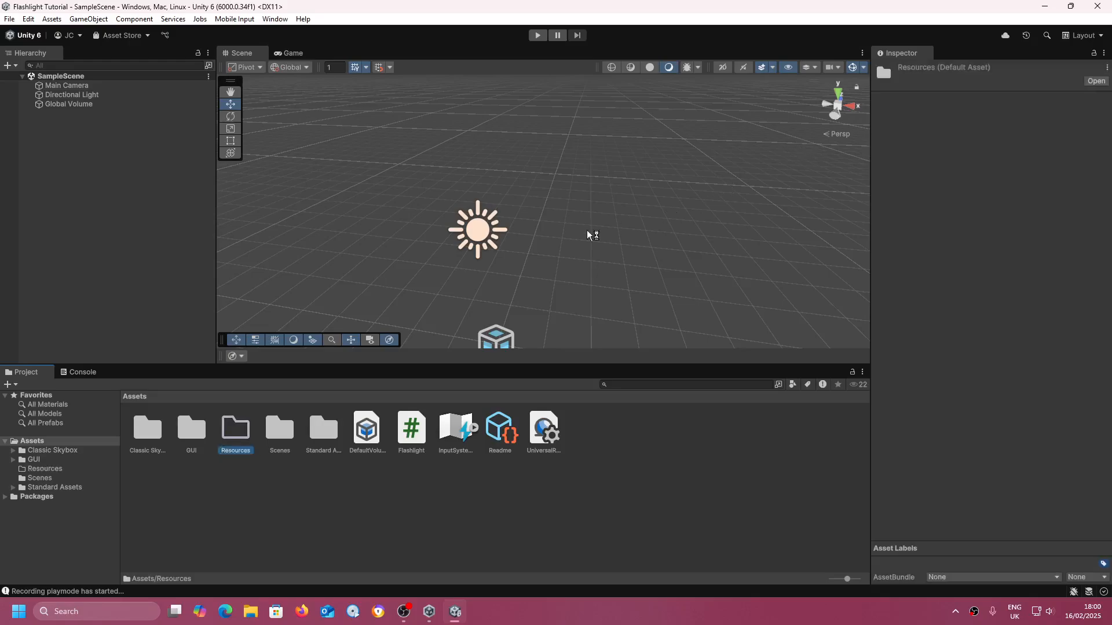
# - Create a GUI Skin named Flashlight_Skin inside the Resources folder
pyautogui.doubleClick(241, 431)
pyautogui.rightClick(241, 433)
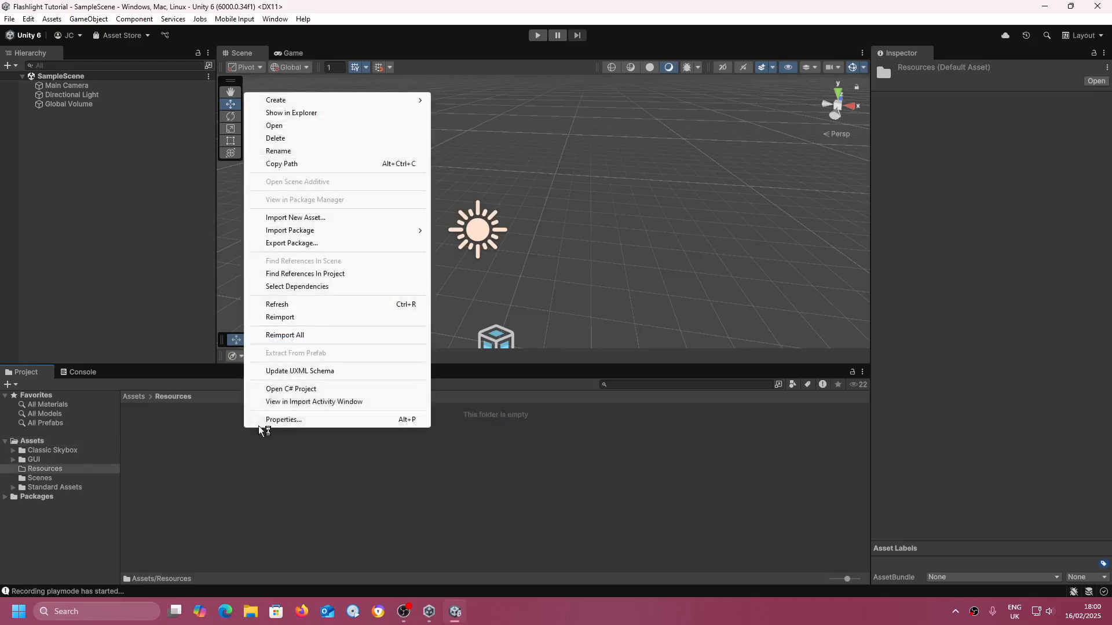
pyautogui.moveTo(339, 102)
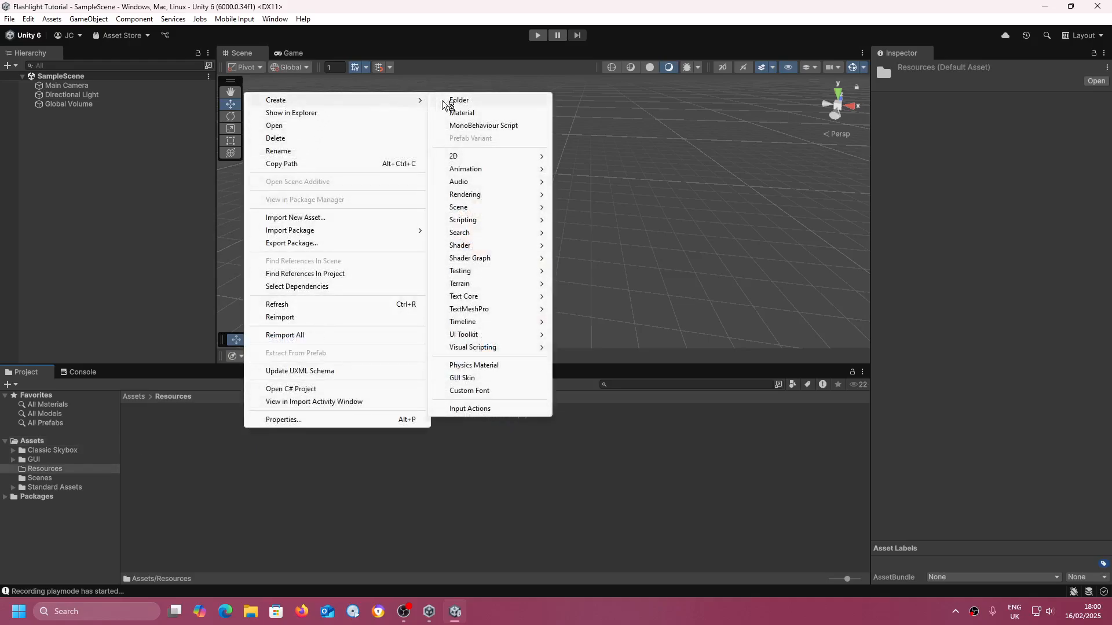
pyautogui.click(467, 379)
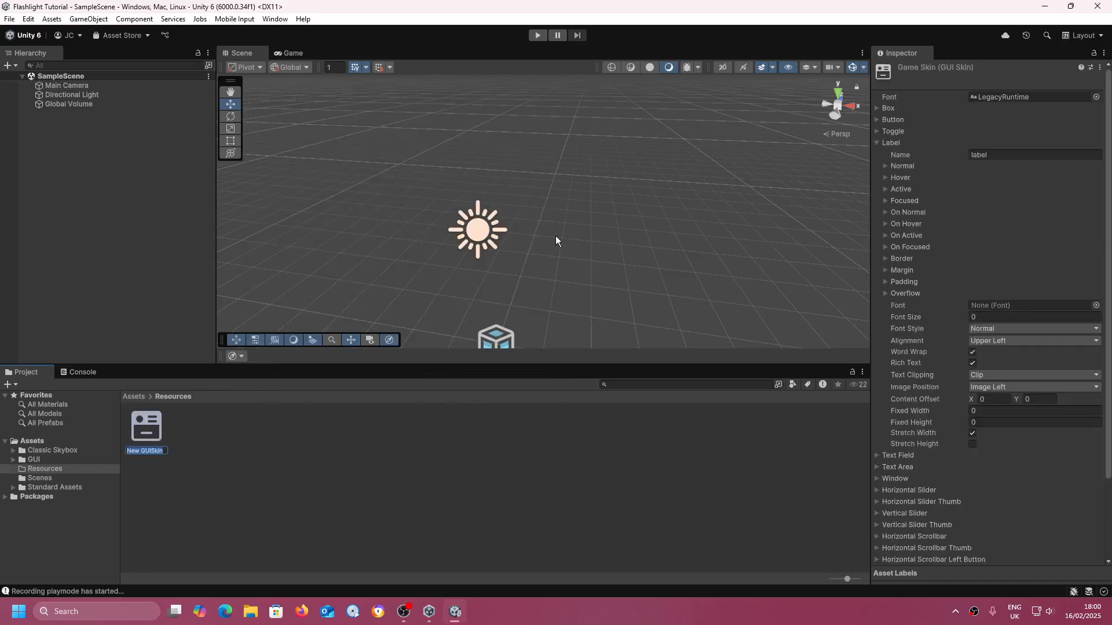
pyautogui.write('F')
pyautogui.write('lashlight_Skin')
pyautogui.press('Return')
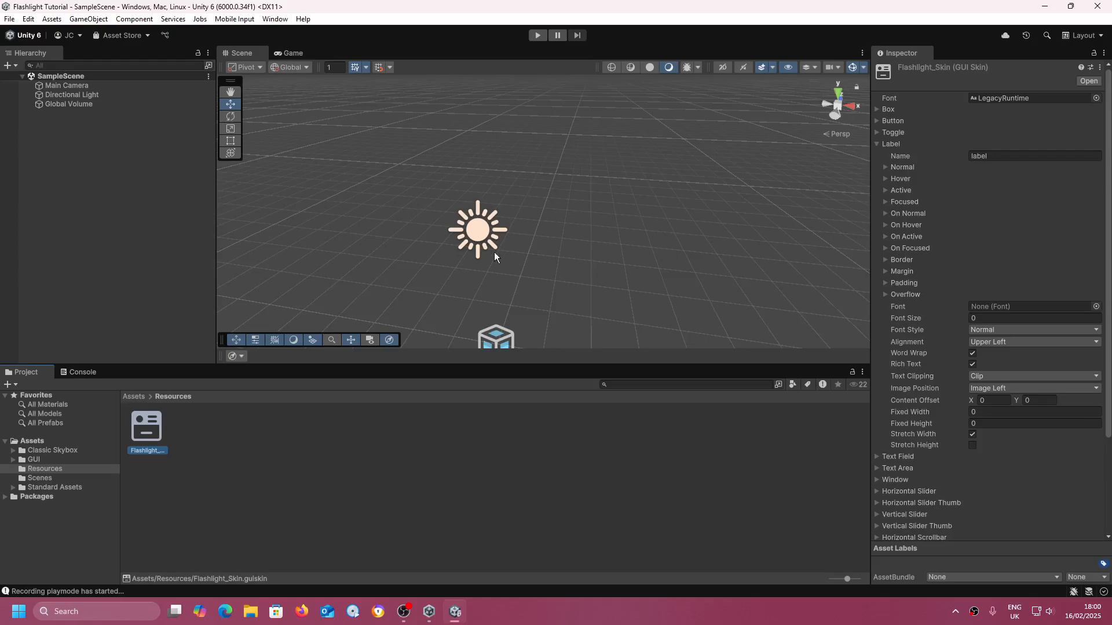
# - Assign the LegacyRuntime font to the Label style of Flashlight_Skin
pyautogui.click(877, 145)
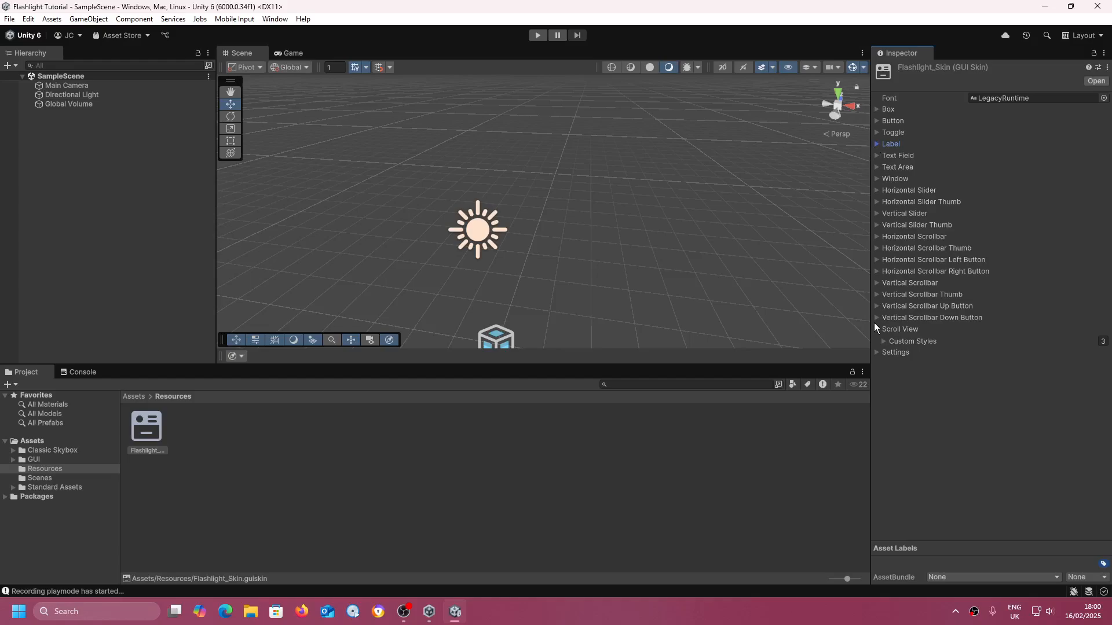
pyautogui.click(877, 144)
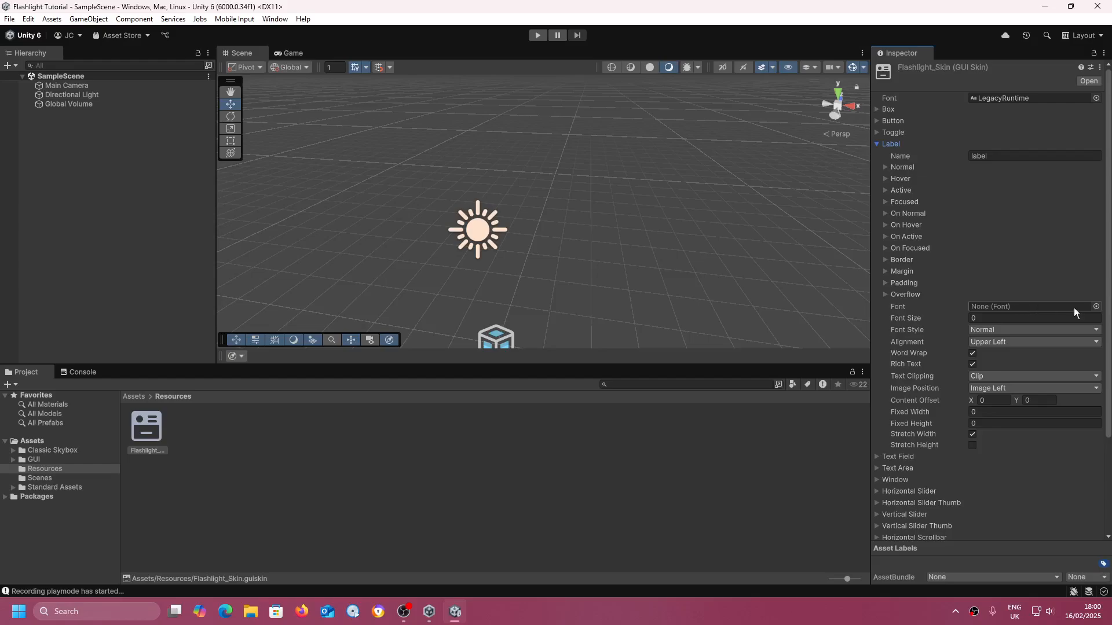
pyautogui.click(1095, 307)
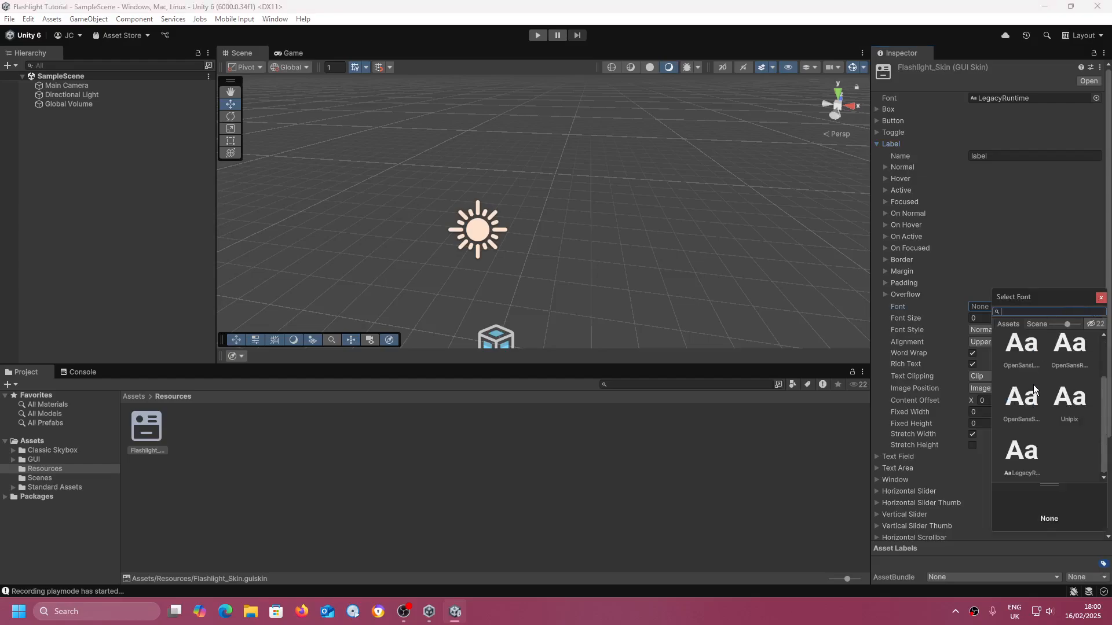
pyautogui.doubleClick(1016, 445)
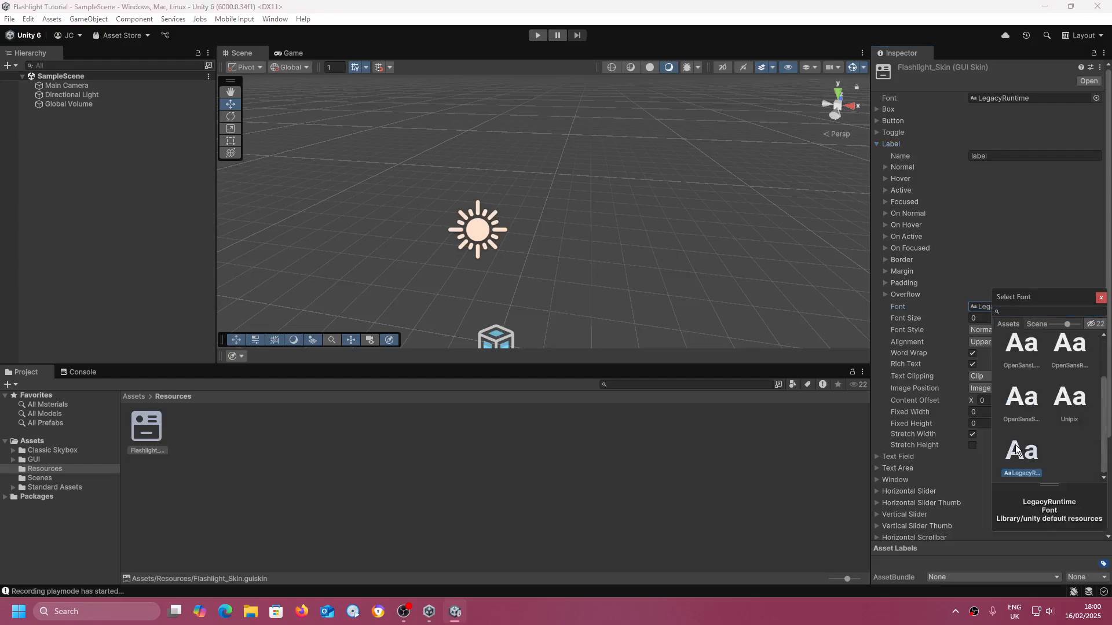
# - Set the Label style's font size to 12 and its alignment to Middle Center
pyautogui.click(982, 315)
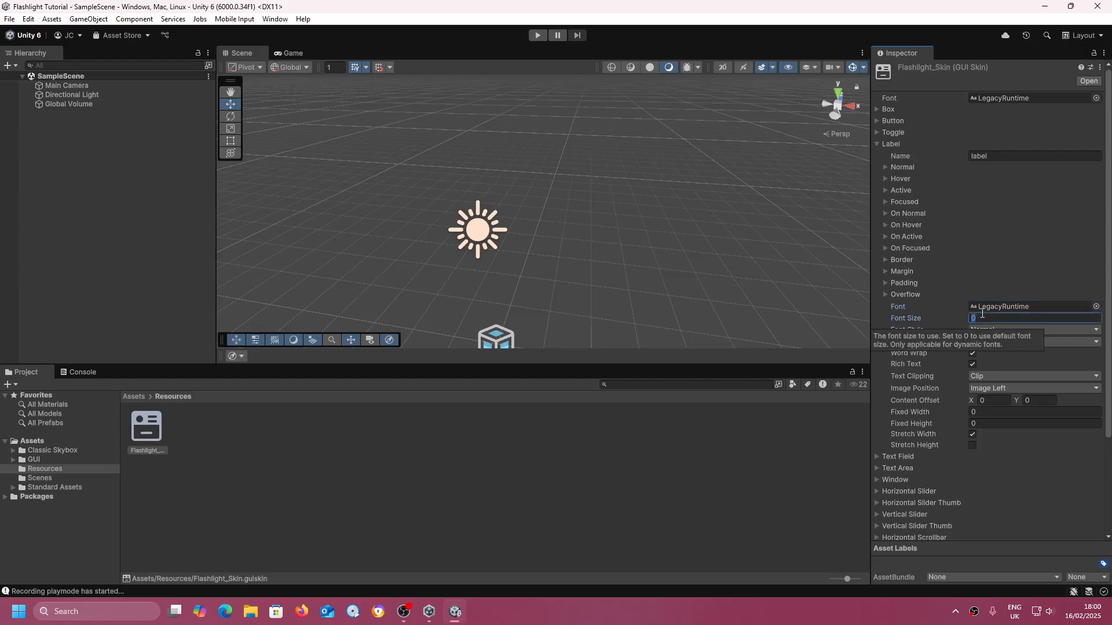
pyautogui.write('12')
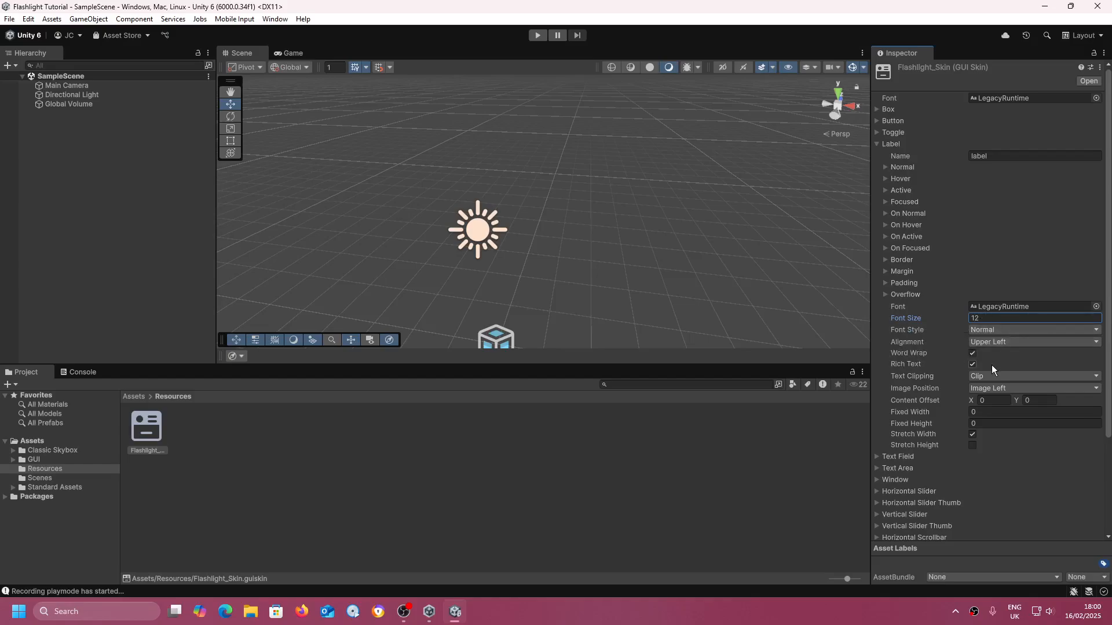
pyautogui.click(1002, 343)
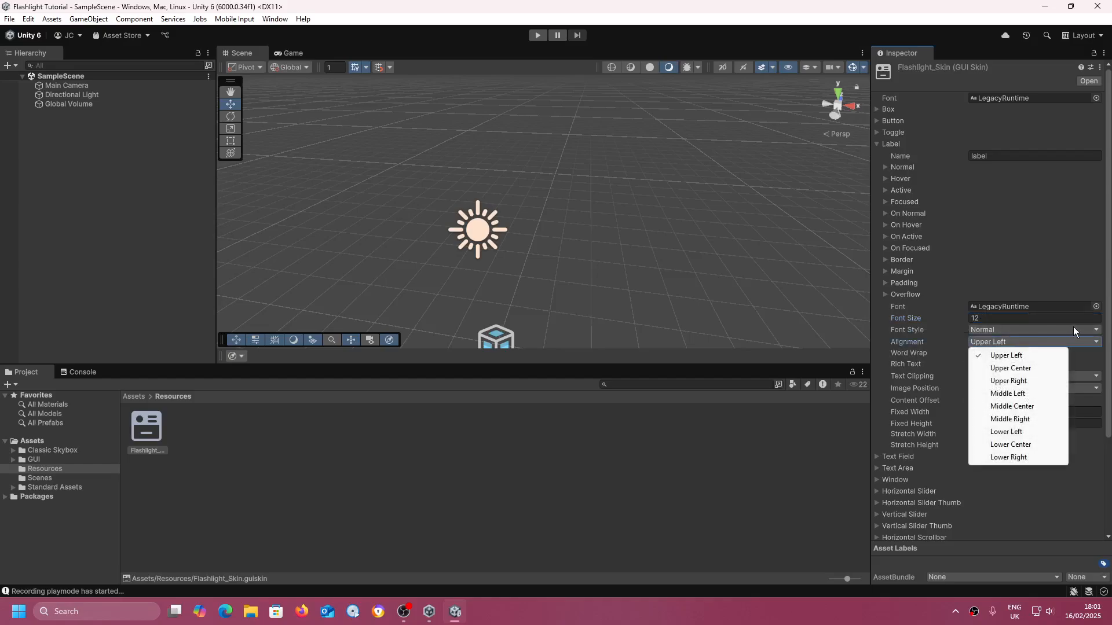
pyautogui.click(1038, 407)
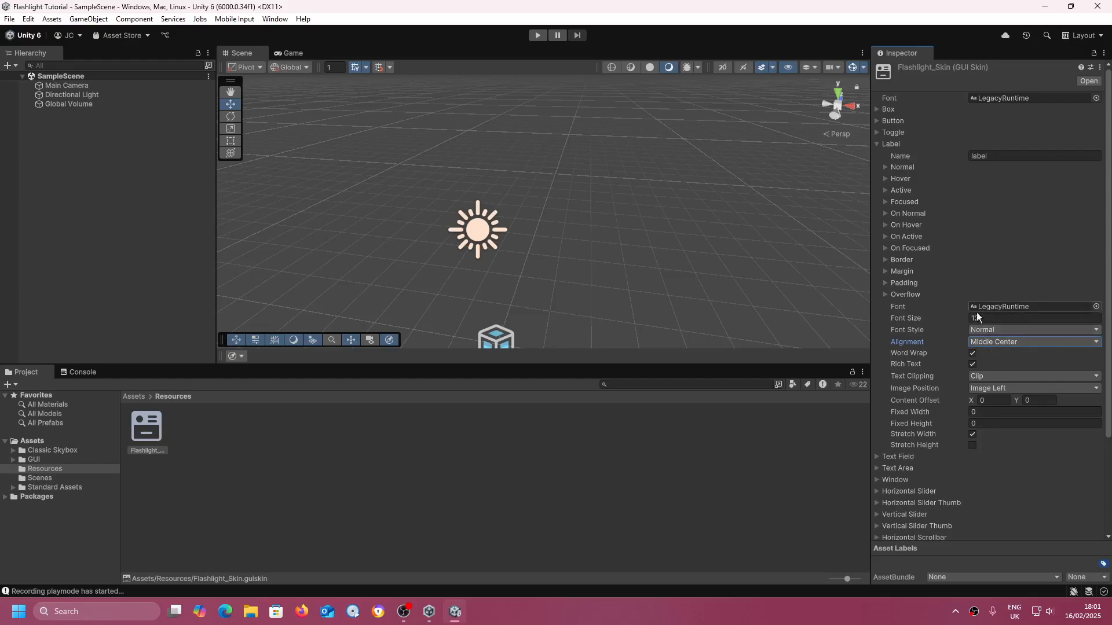
pyautogui.click(417, 442)
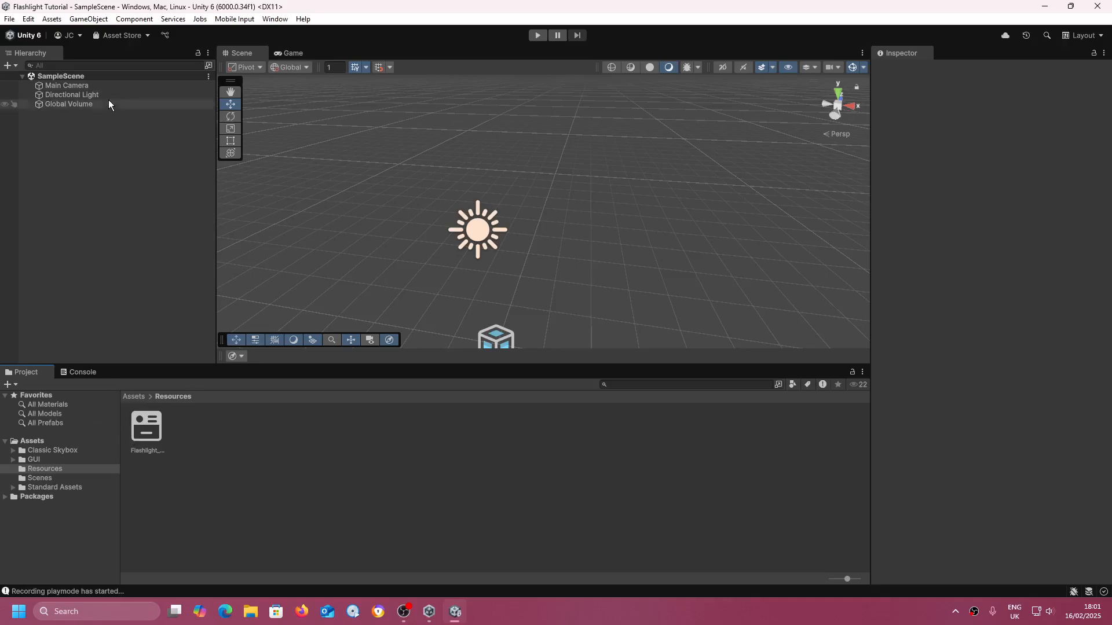
# - Return the project browser to the main Assets folder
pyautogui.scroll(-3, 540, 165)
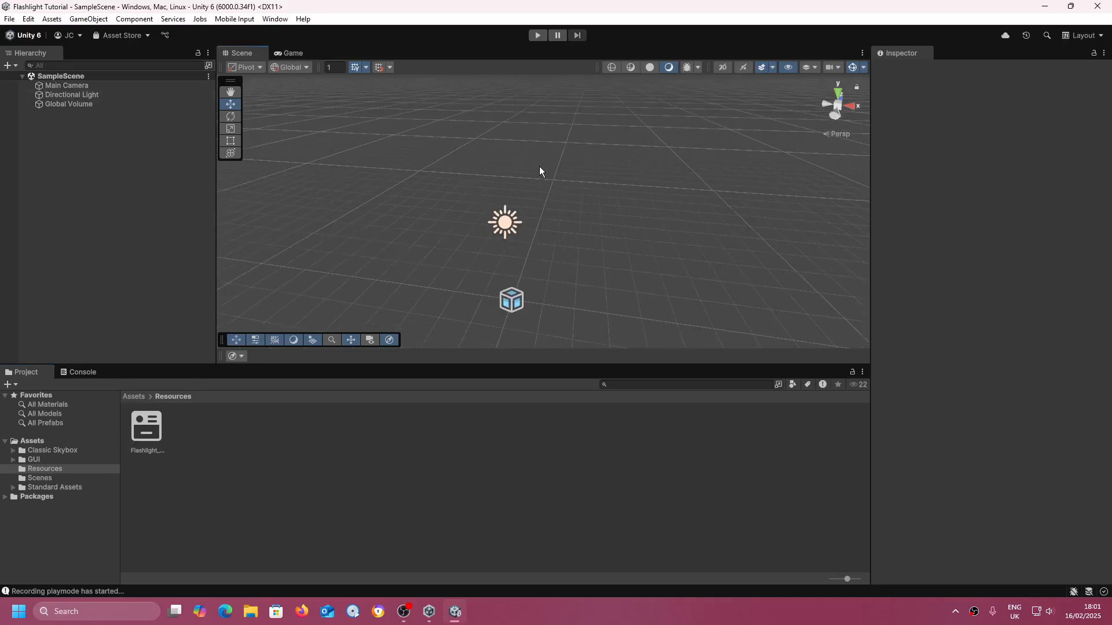
pyautogui.scroll(5, 539, 166)
pyautogui.click(69, 442)
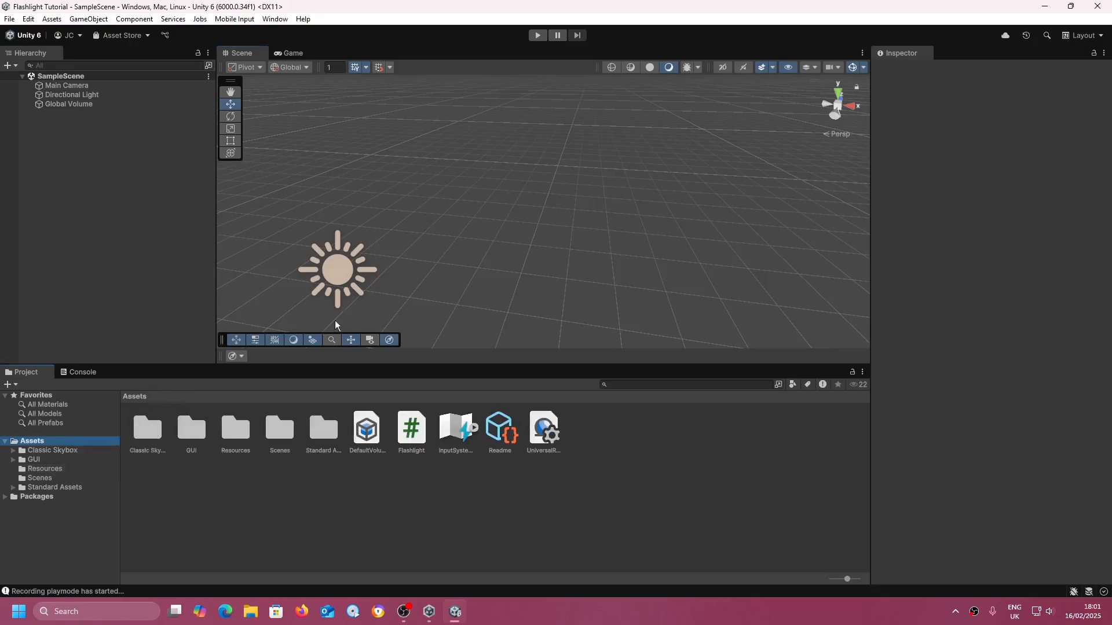
pyautogui.moveTo(338, 323); pyautogui.dragTo(479, 218, button='right')
pyautogui.press('s')
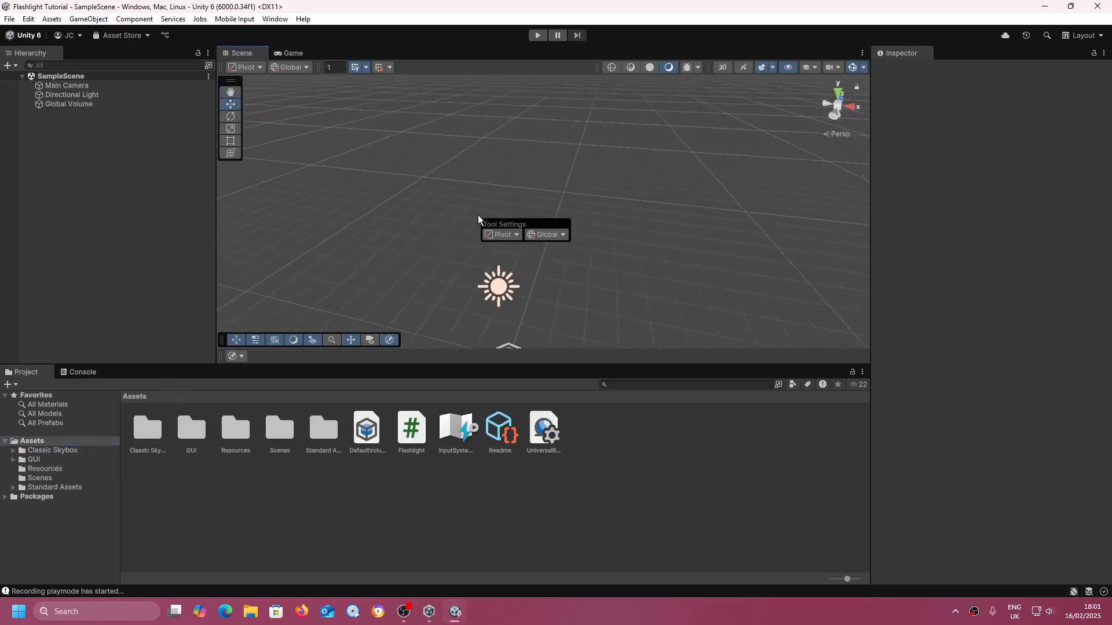
# - Create a new scene from the Basic (Built-in) template
pyautogui.click(8, 23)
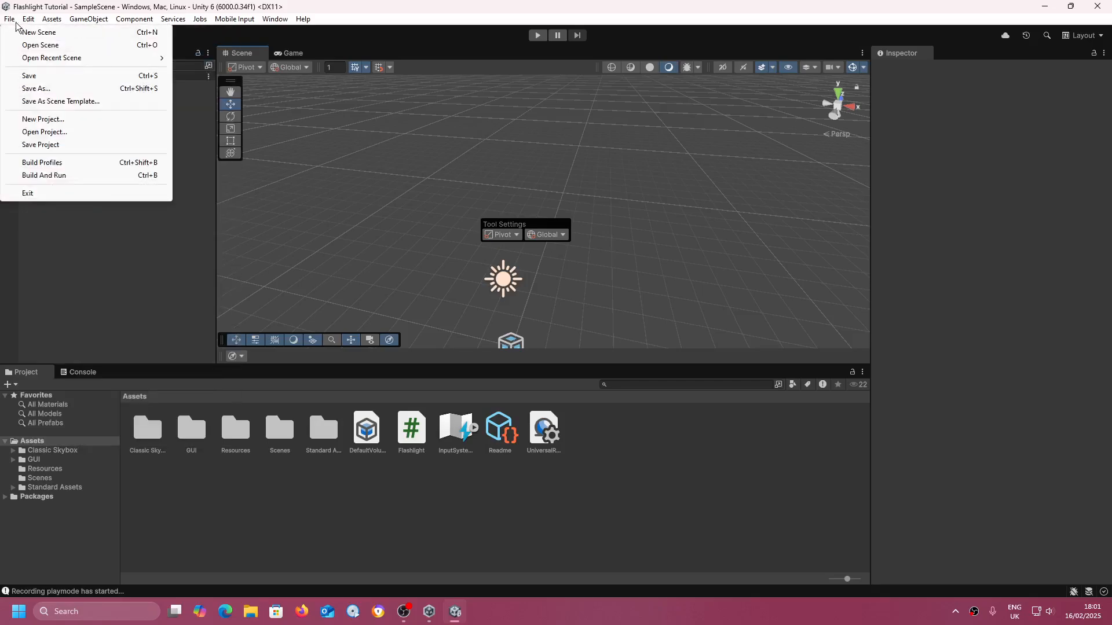
pyautogui.click(56, 33)
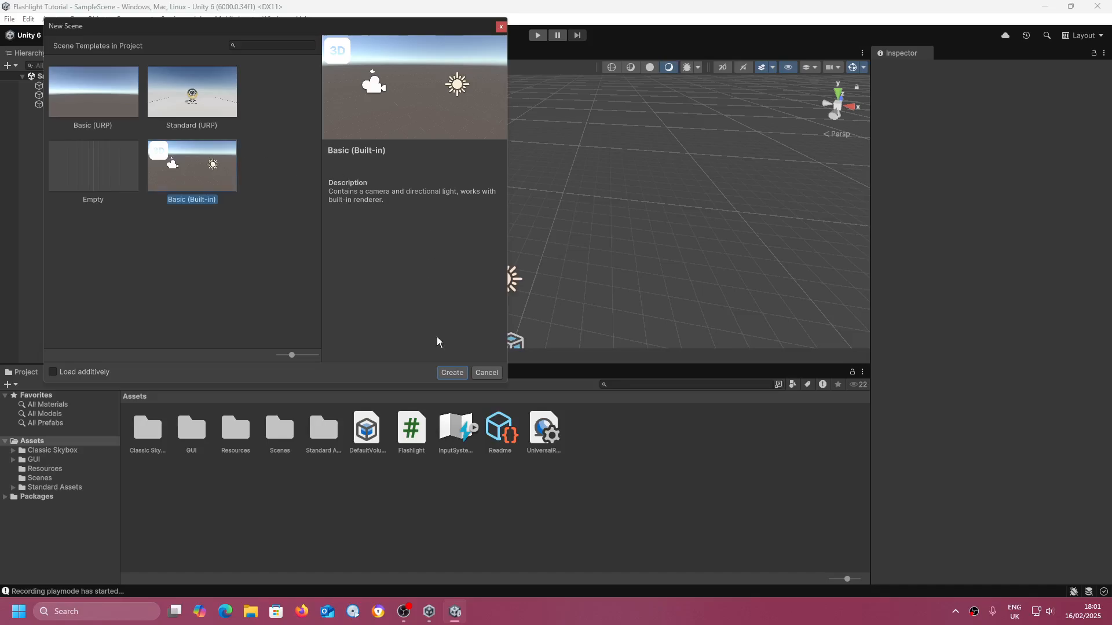
pyautogui.click(467, 373)
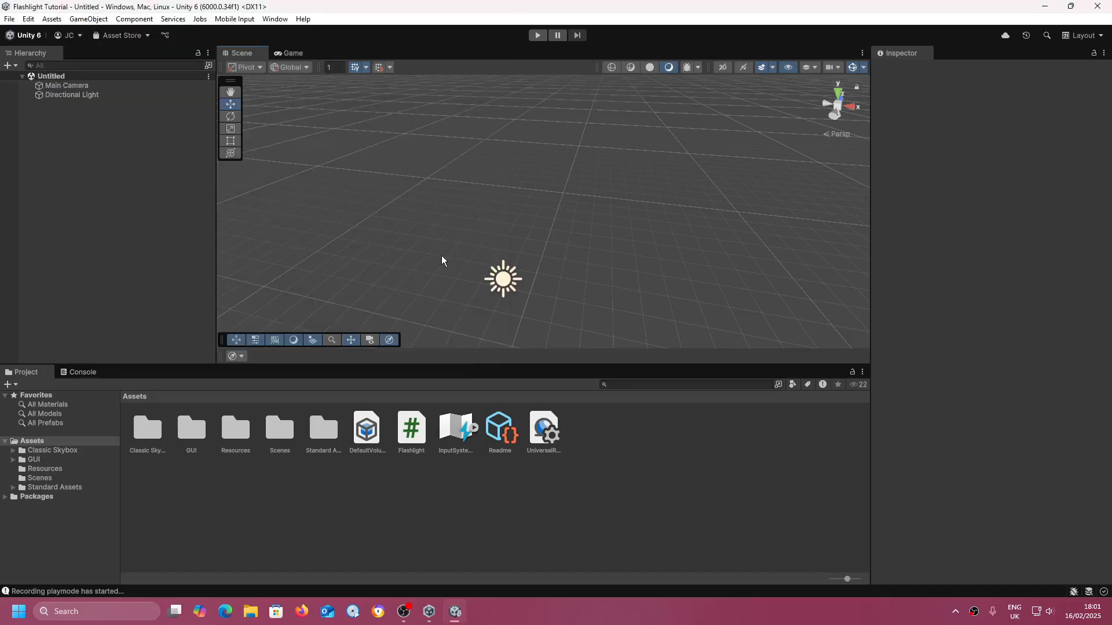
# - Delete the Main Camera and the Directional Light from the new scene
pyautogui.click(131, 86)
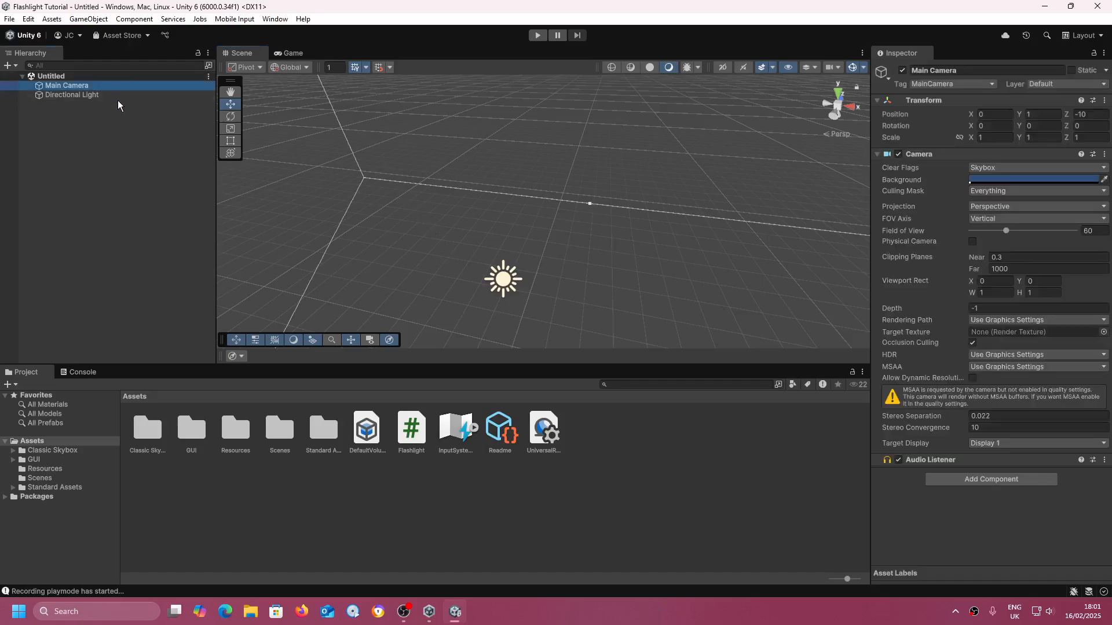
pyautogui.click(117, 99)
pyautogui.click(113, 86)
pyautogui.keyDown('shift'); pyautogui.click(110, 94); pyautogui.keyUp('shift')
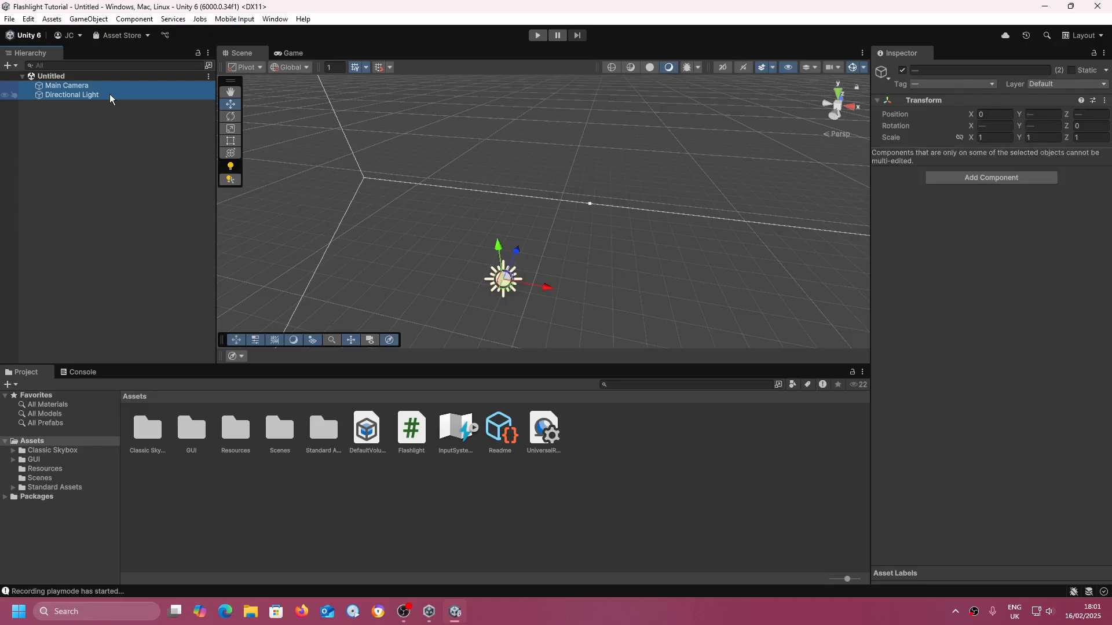
pyautogui.rightClick(109, 94)
pyautogui.click(220, 179)
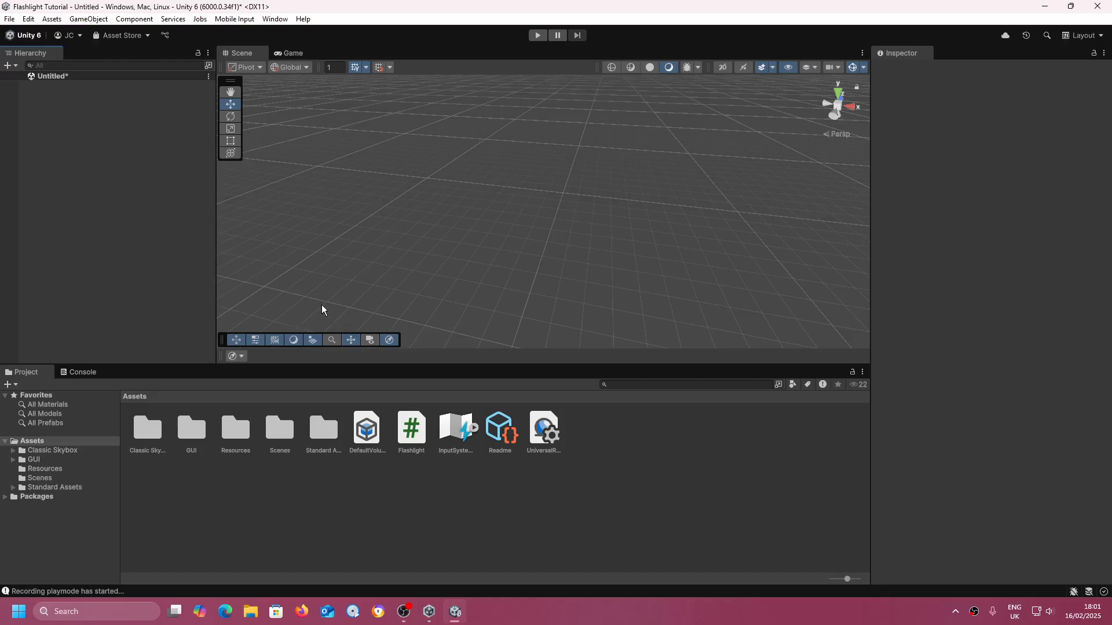
# - Add a 3D cube to the empty scene and name it Floor
pyautogui.scroll(-3, 273, 302)
pyautogui.scroll(-2, 271, 308)
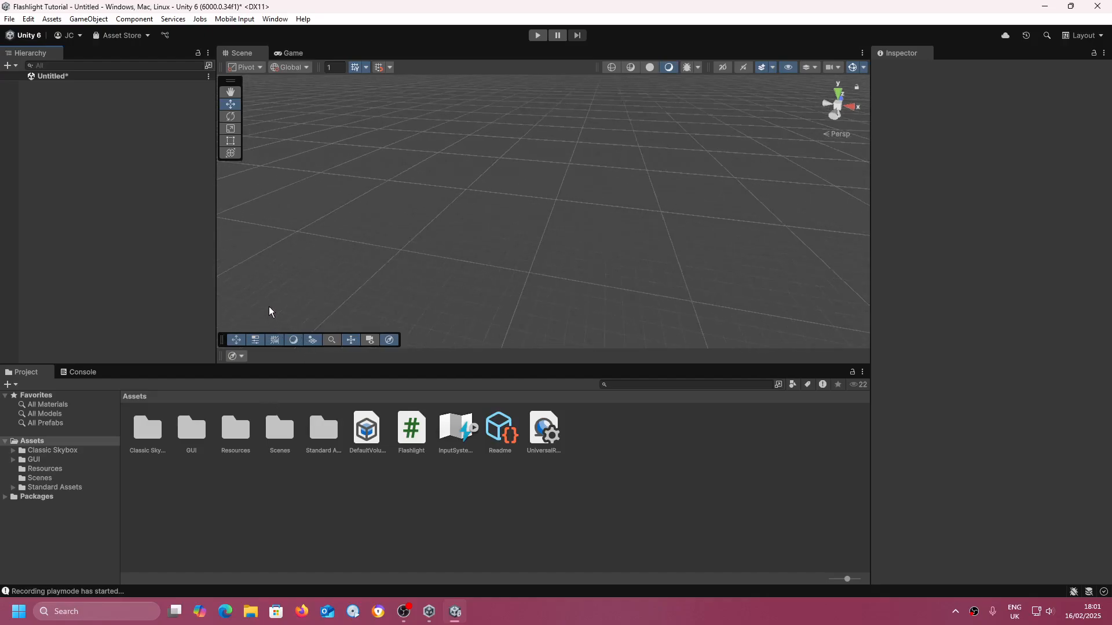
pyautogui.click(86, 20)
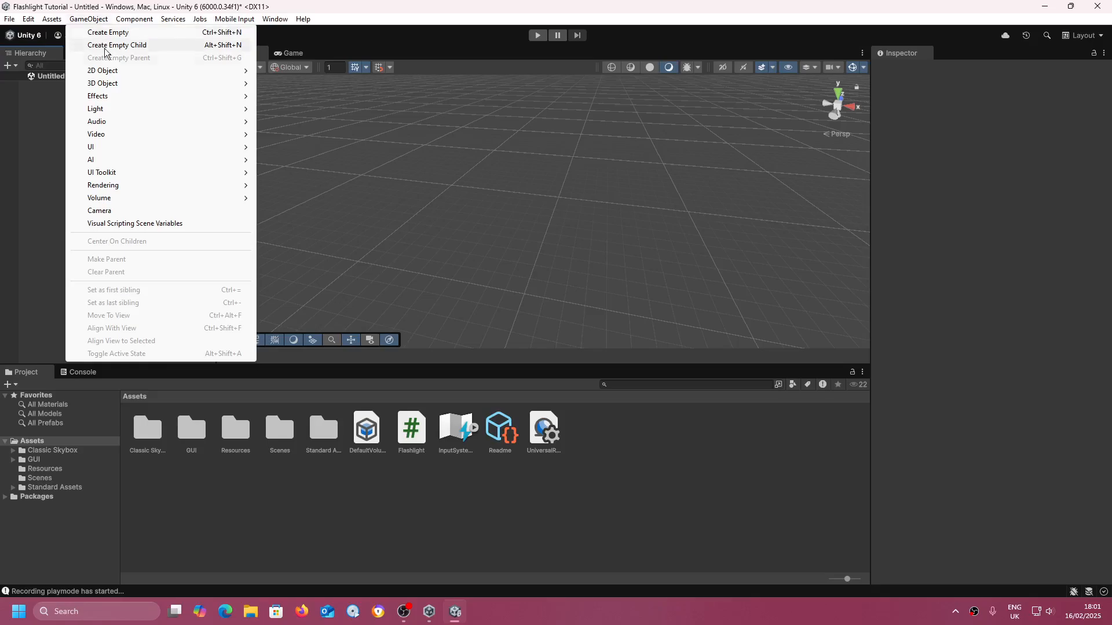
pyautogui.moveTo(107, 83)
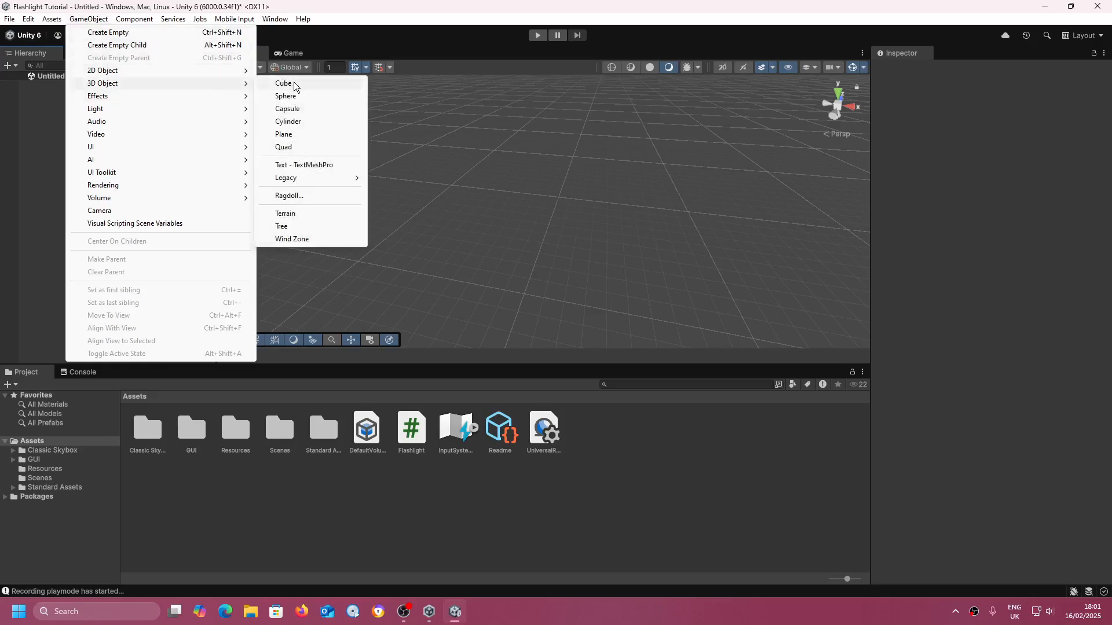
pyautogui.click(292, 83)
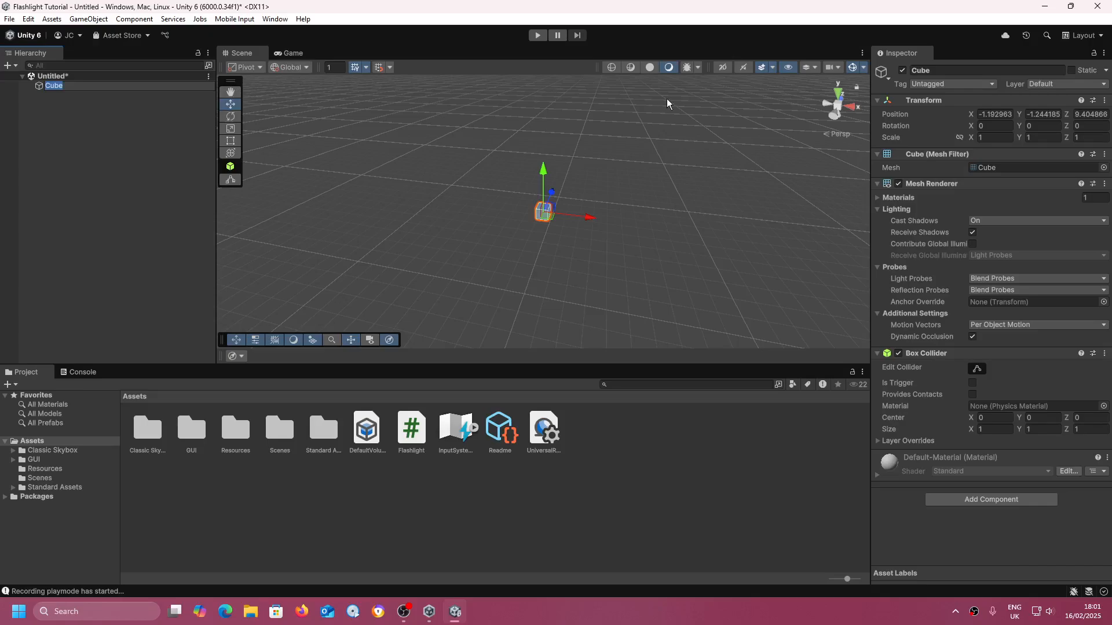
pyautogui.write('Floor')
pyautogui.press('Return')
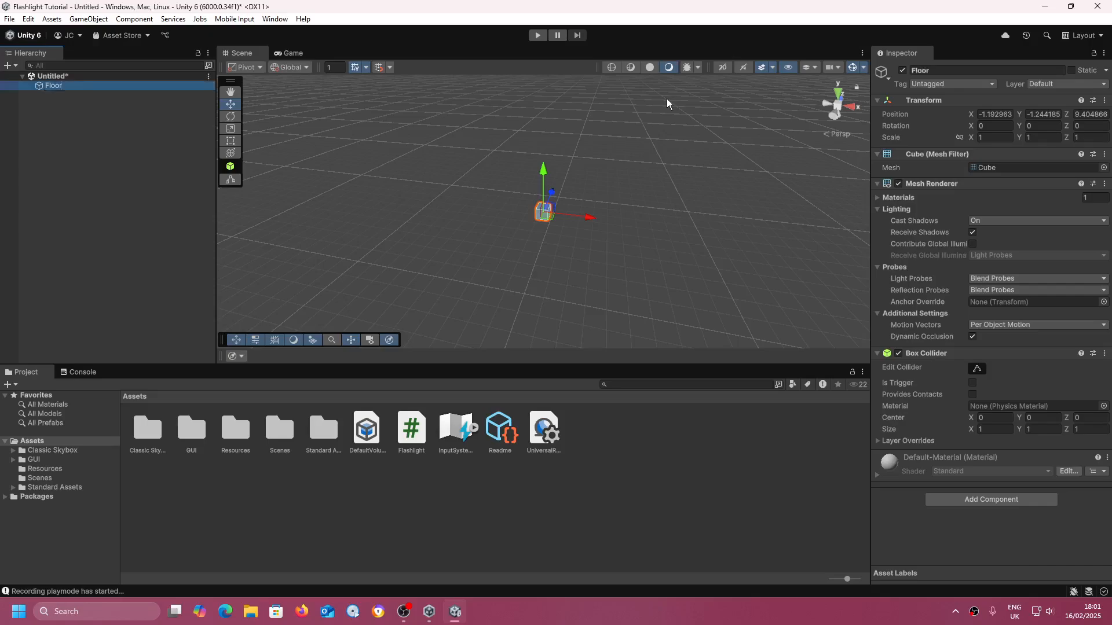
# - Reset the Floor cube's transform and set its X scale to 20
pyautogui.click(1103, 100)
pyautogui.click(1007, 112)
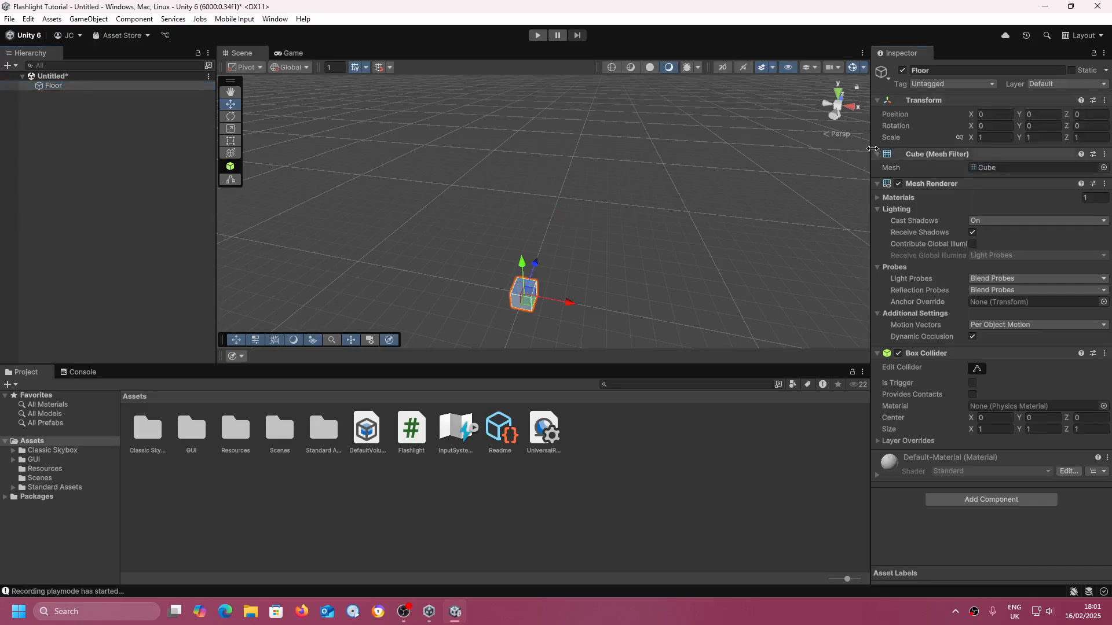
pyautogui.click(996, 138)
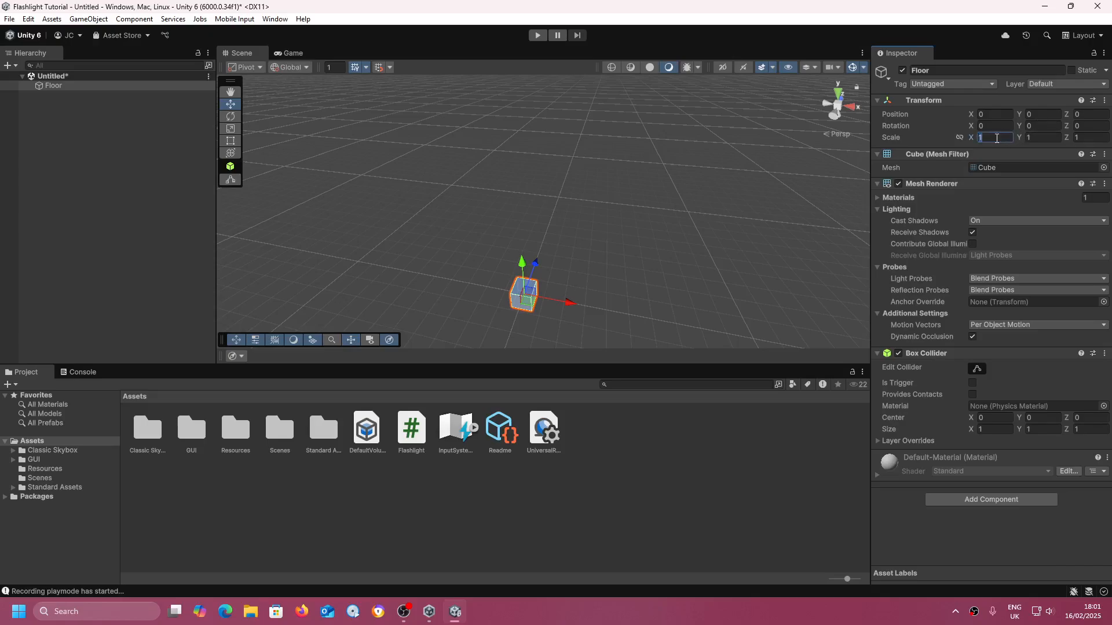
pyautogui.write('20')
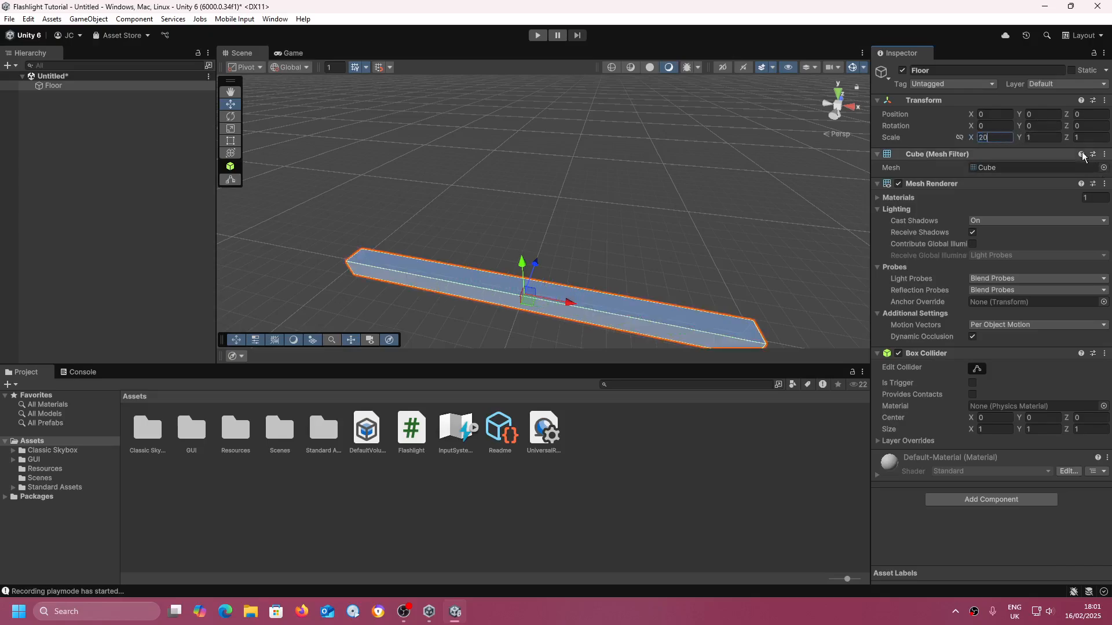
# - Set the Floor cube's Z scale to 20 and its Y scale to 0.01
pyautogui.click(1083, 136)
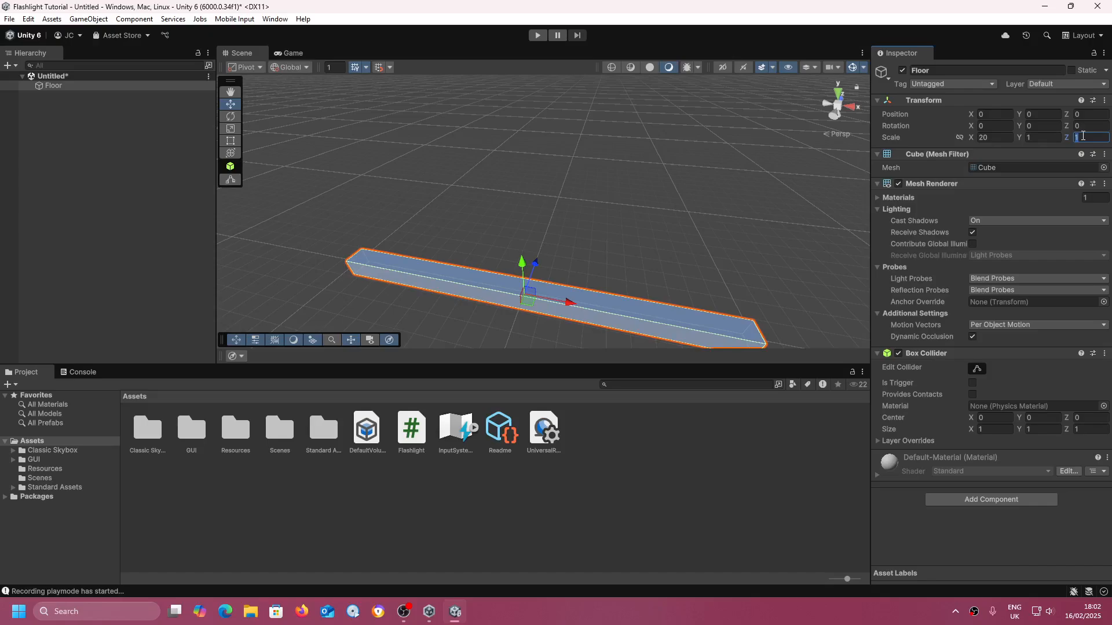
pyautogui.write('20')
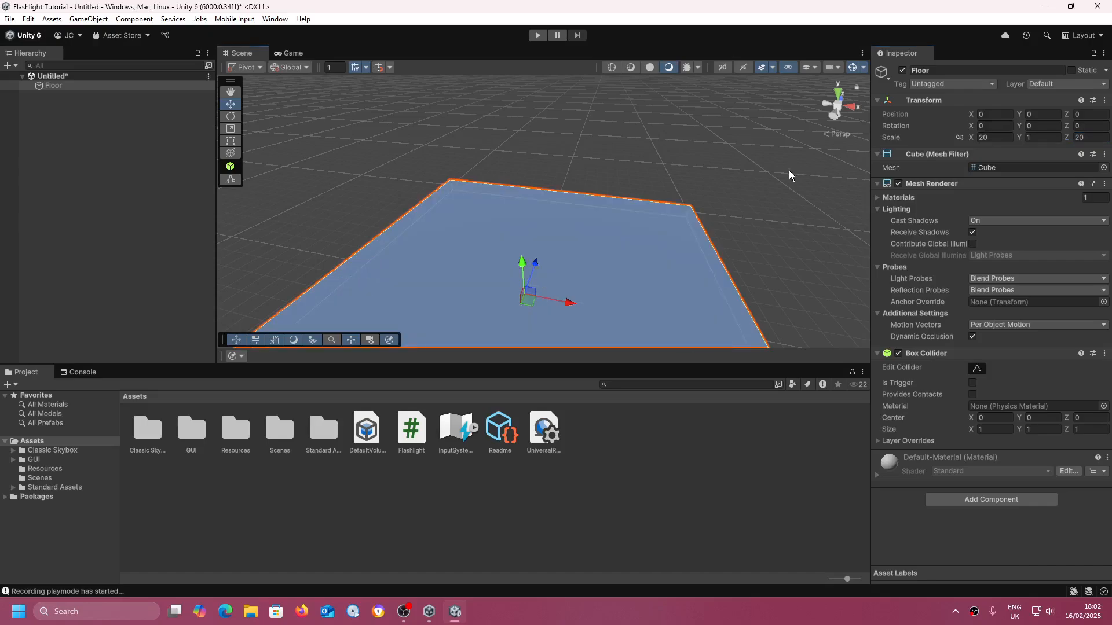
pyautogui.moveTo(789, 173); pyautogui.dragTo(753, 173, button='right')
pyautogui.click(1032, 137)
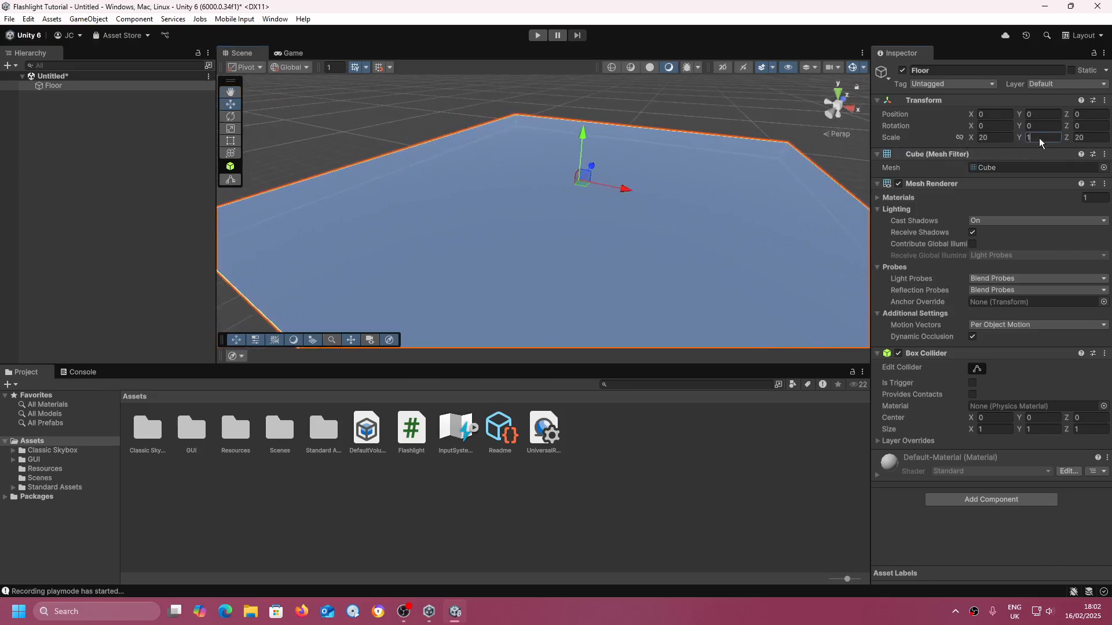
pyautogui.write('0.01')
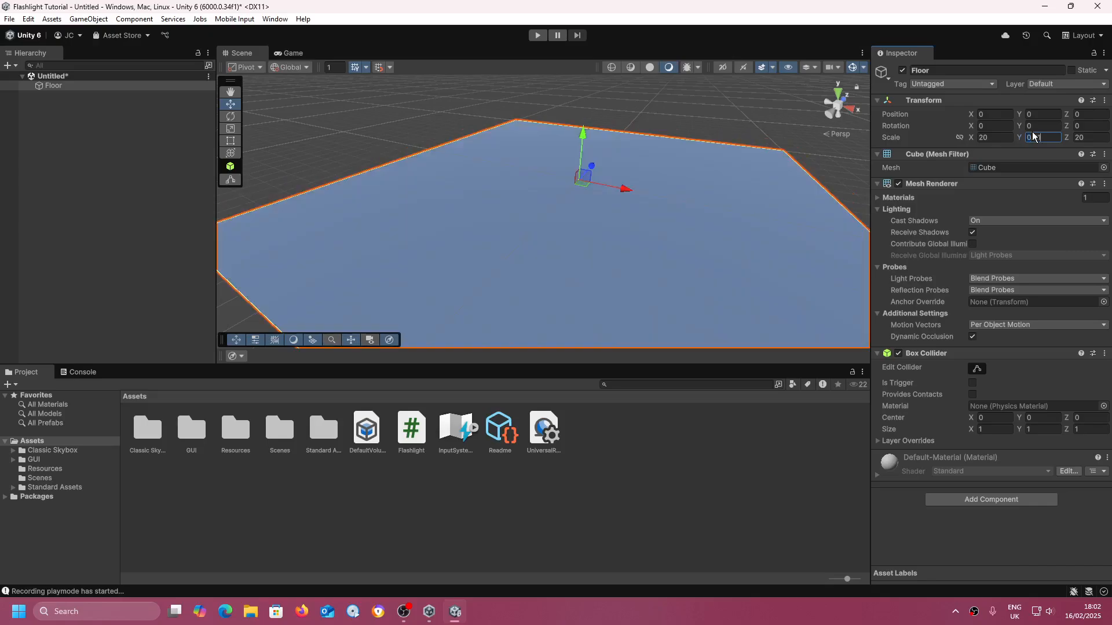
pyautogui.moveTo(718, 143); pyautogui.dragTo(265, 191, button='right')
pyautogui.press('q')
pyautogui.press('q')
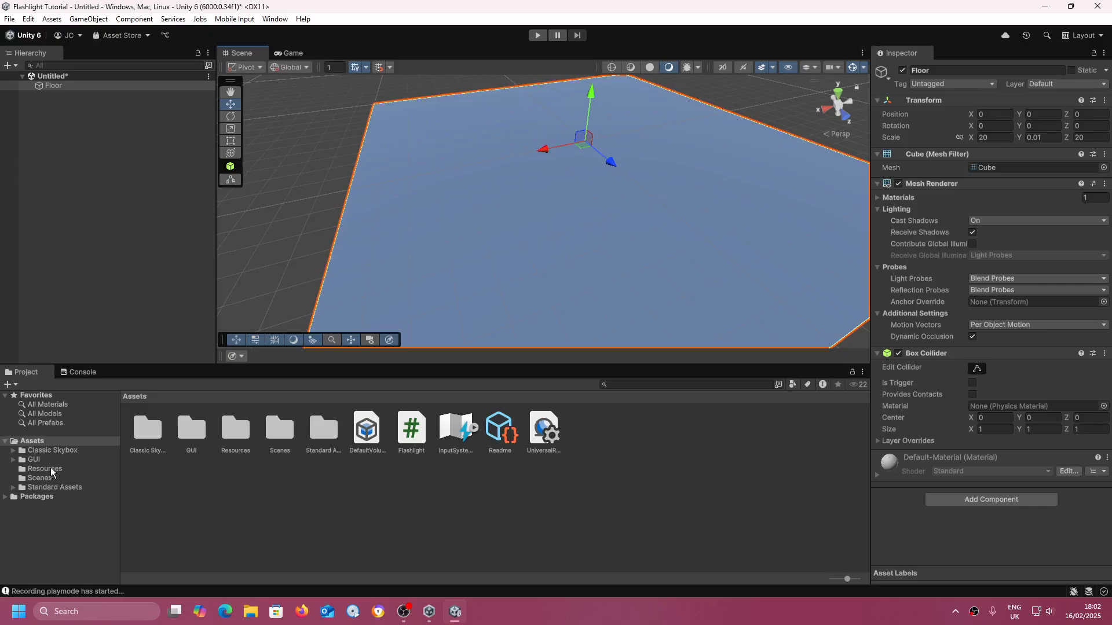
# - Place the FPSController prefab from Standard Assets > Characters > FirstPersonCharacter > Prefabs onto the floor in the scene
pyautogui.click(42, 487)
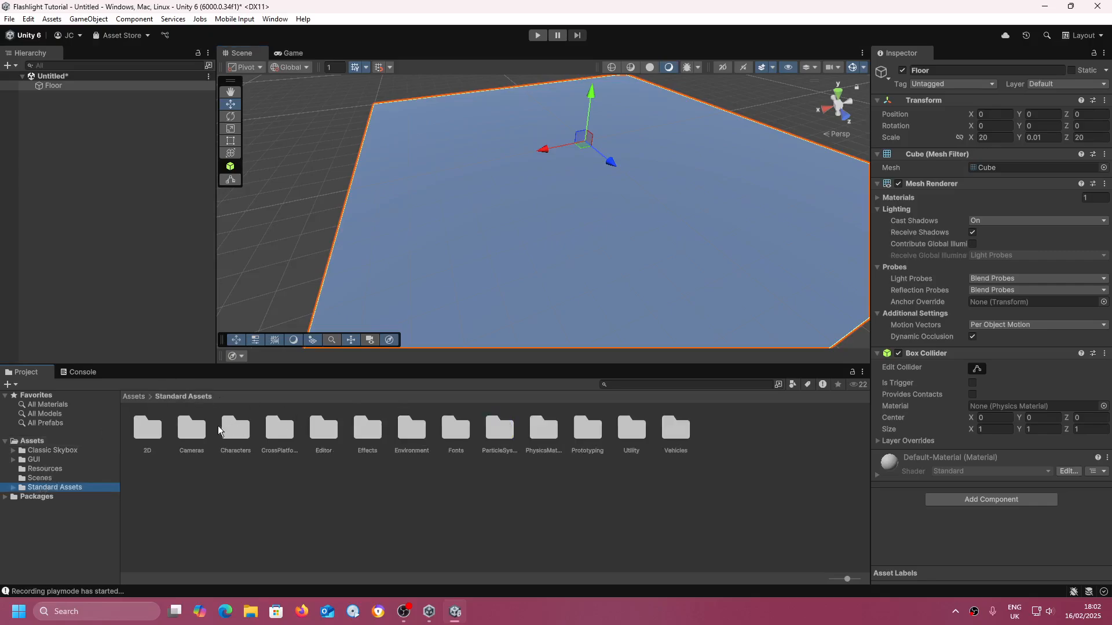
pyautogui.doubleClick(234, 434)
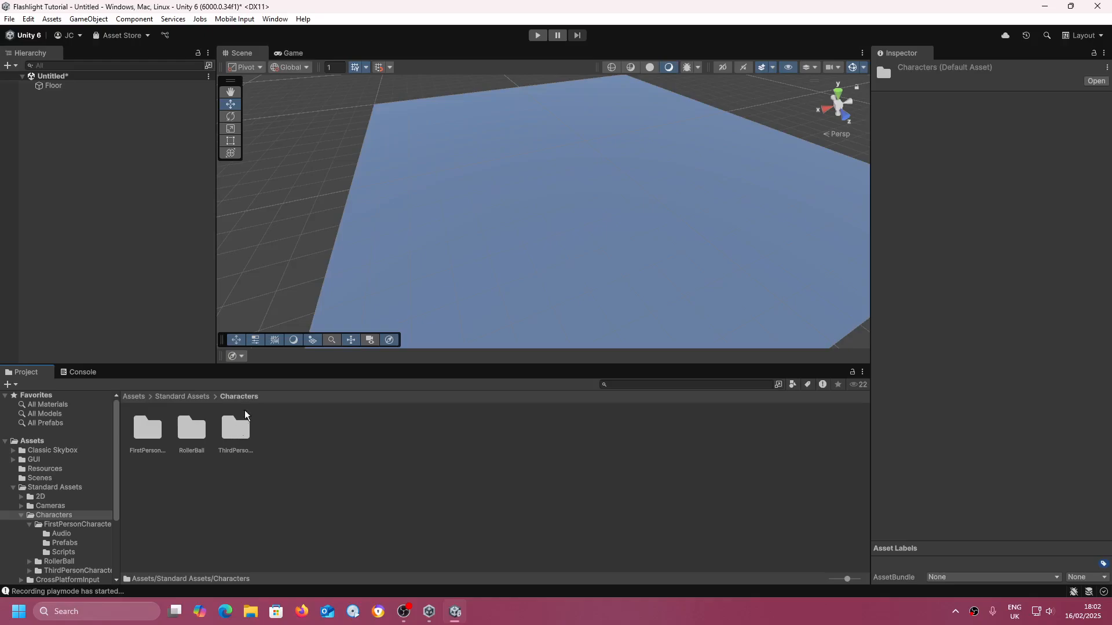
pyautogui.doubleClick(154, 445)
pyautogui.doubleClick(192, 433)
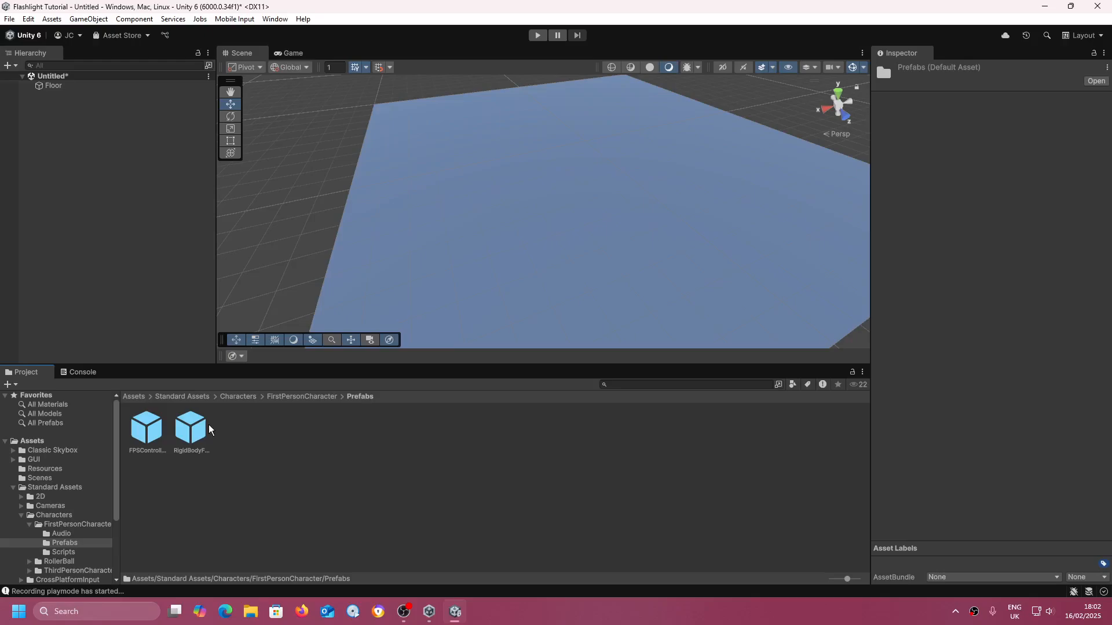
pyautogui.click(182, 441)
pyautogui.click(146, 430)
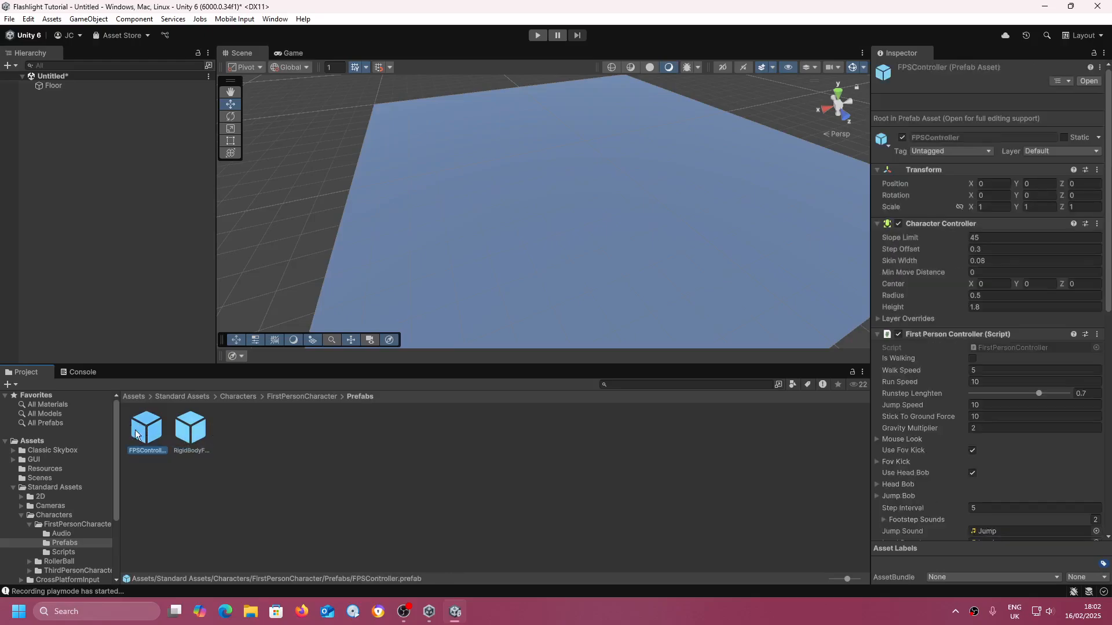
pyautogui.moveTo(146, 431); pyautogui.dragTo(598, 207)
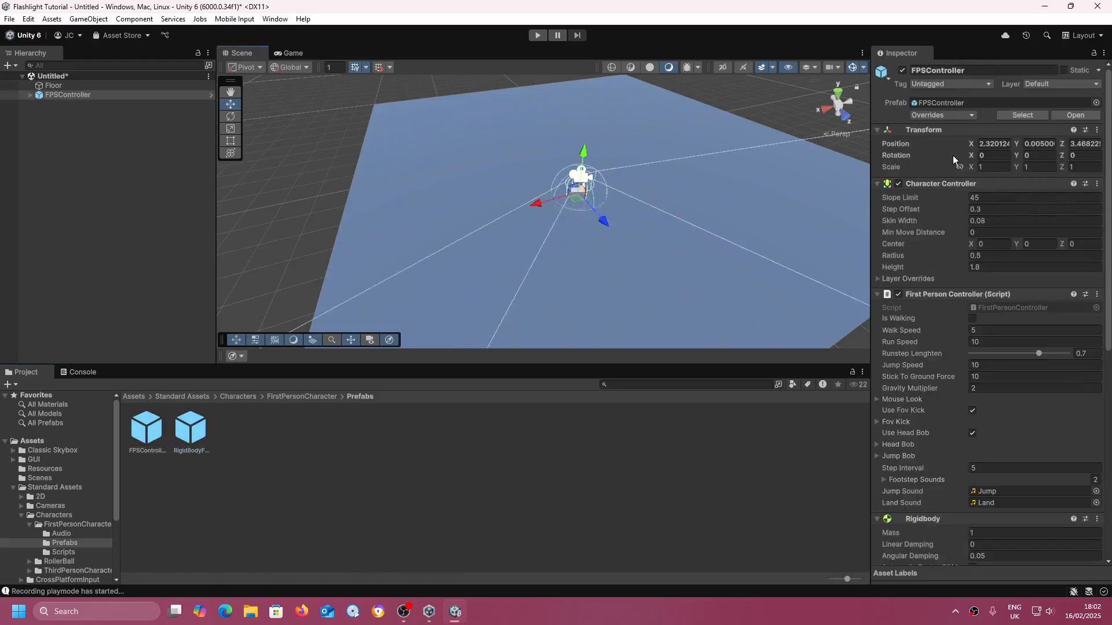
# - Reset the FPSController's transform and set its Y position to 1
pyautogui.rightClick(1070, 153)
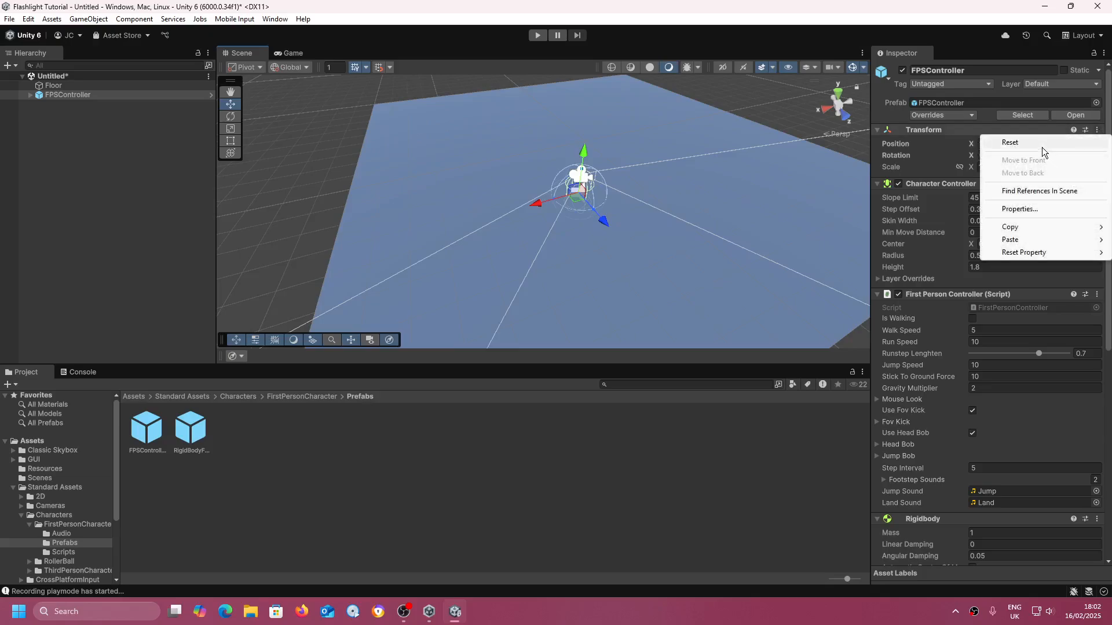
pyautogui.click(1020, 143)
pyautogui.moveTo(765, 177); pyautogui.dragTo(771, 107, button='right')
pyautogui.press('w')
pyautogui.click(1049, 142)
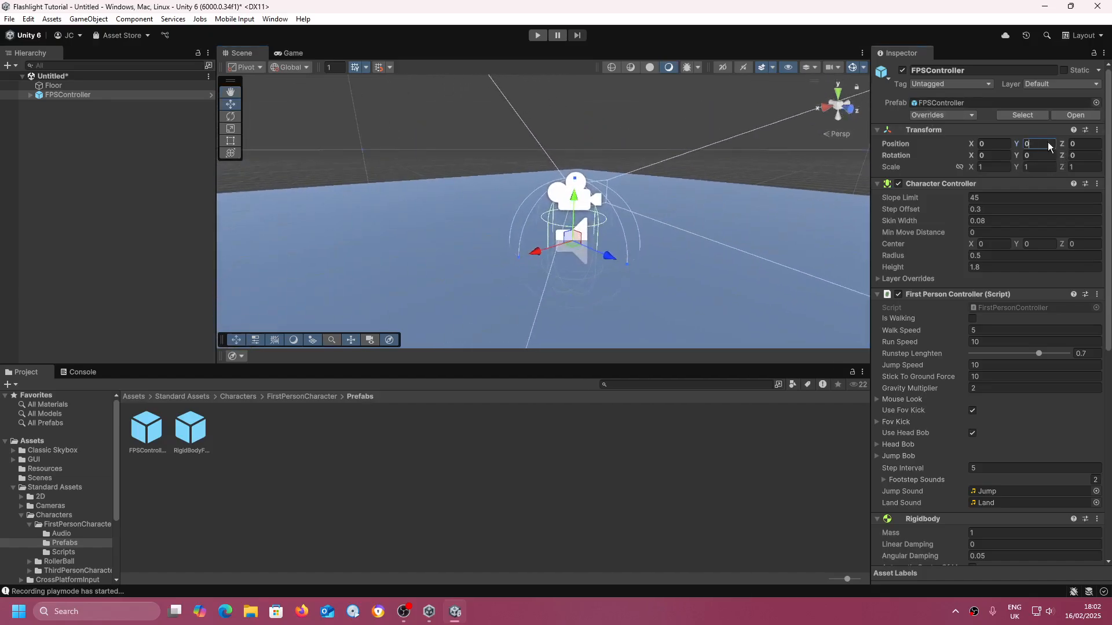
pyautogui.write('1')
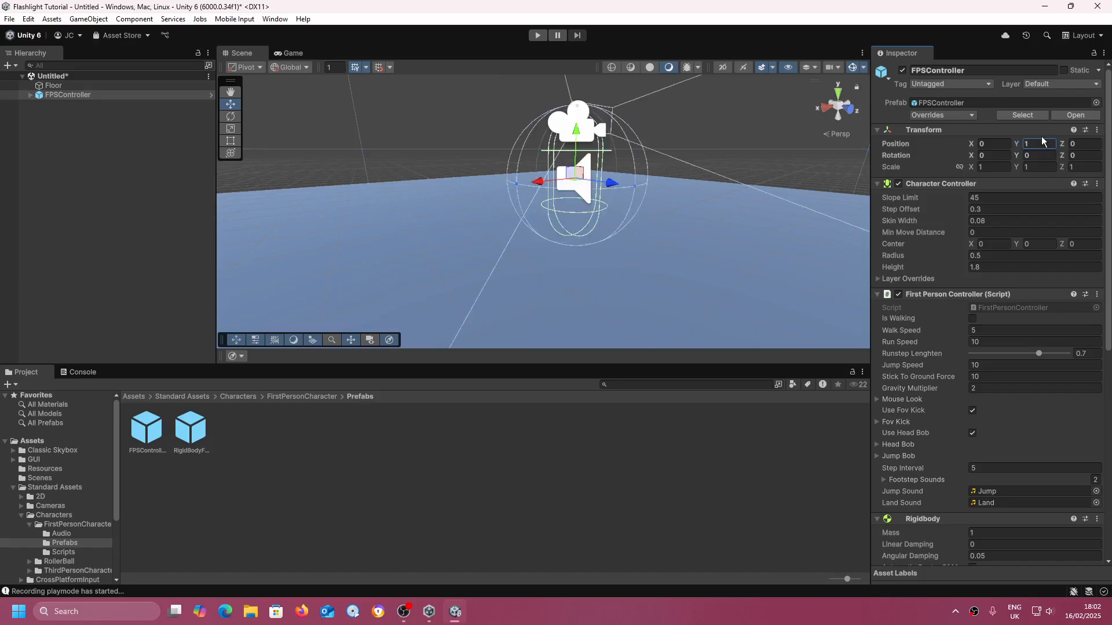
# - Play-test the scene by walking the first-person controller backward and sideways over the floor, and stop play mode
pyautogui.moveTo(789, 198); pyautogui.dragTo(661, 241, button='right')
pyautogui.click(538, 35)
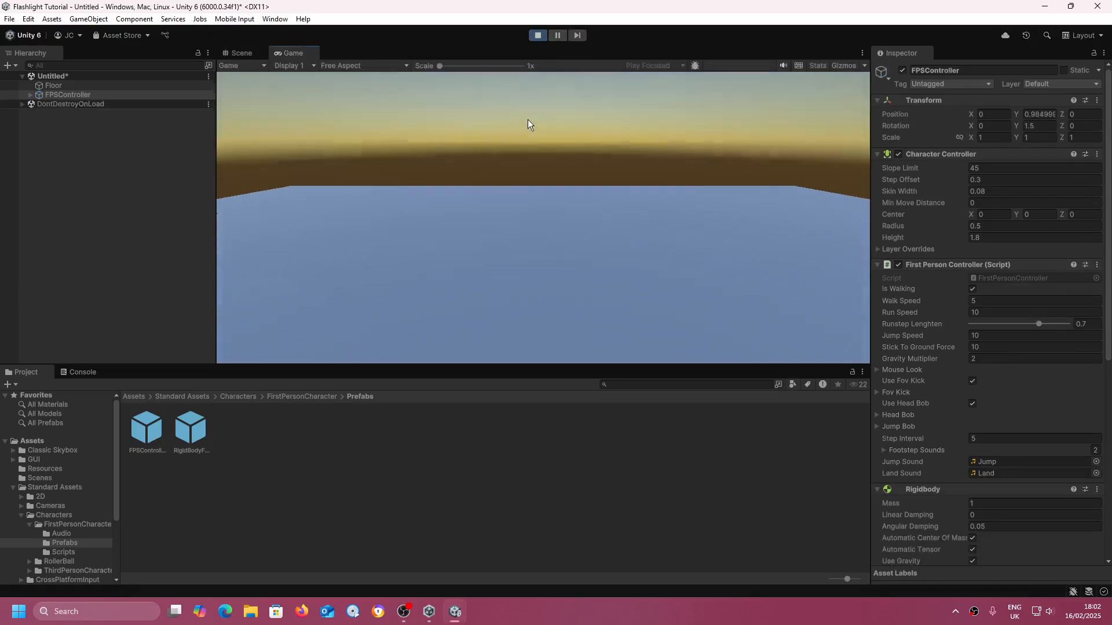
pyautogui.press('s')
pyautogui.press('a')
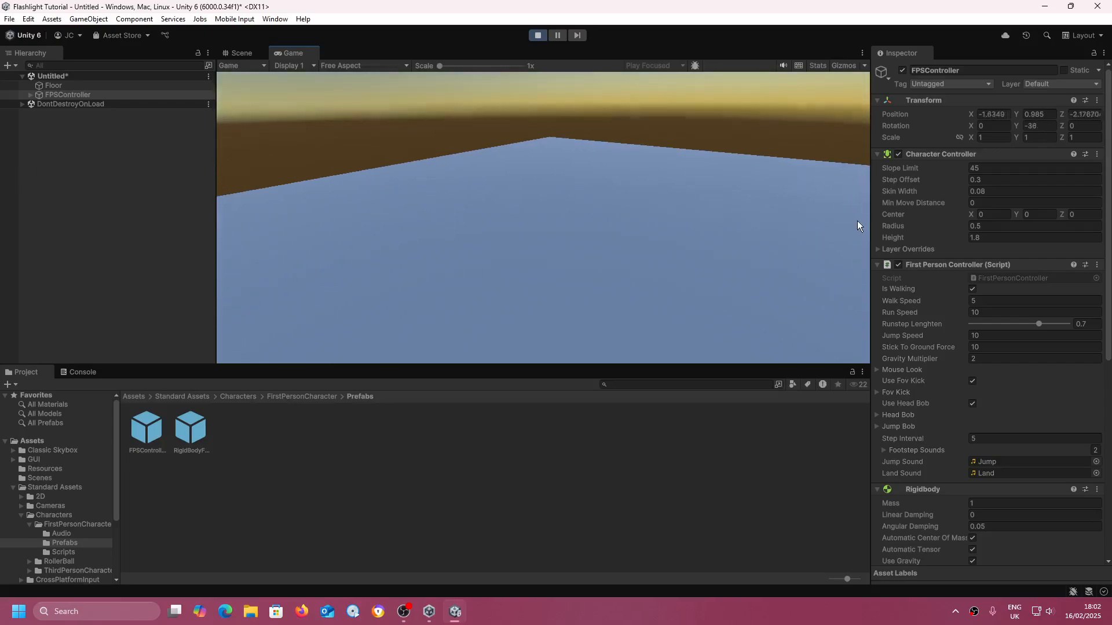
pyautogui.click(538, 35)
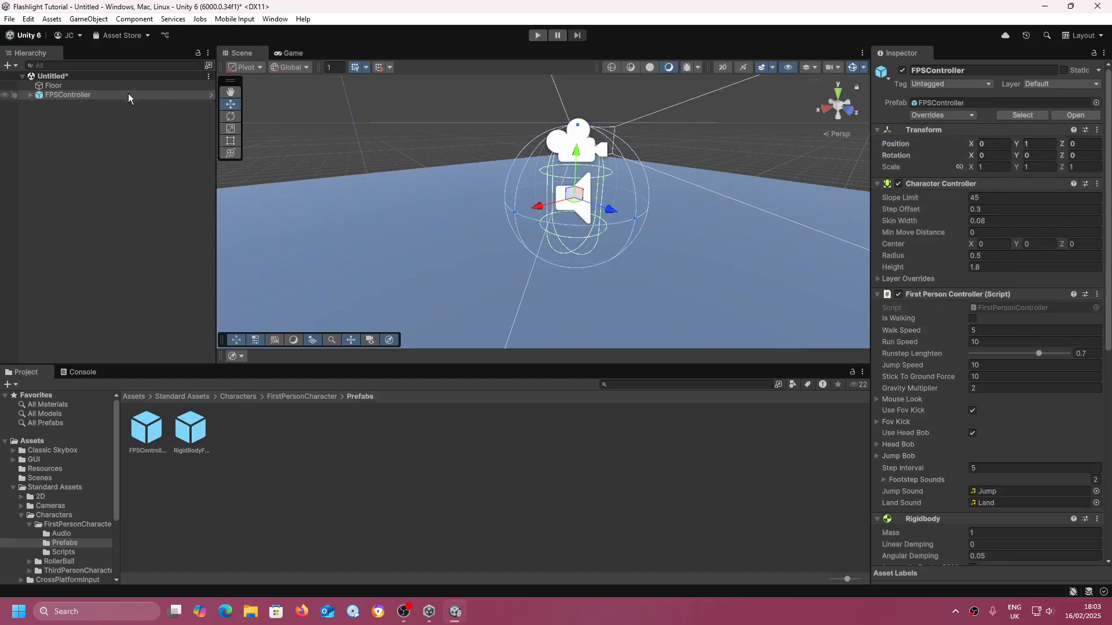
# - Set the Floor's X and Z scale to 50 and briefly play-test the enlarged floor
pyautogui.click(130, 88)
pyautogui.click(1003, 137)
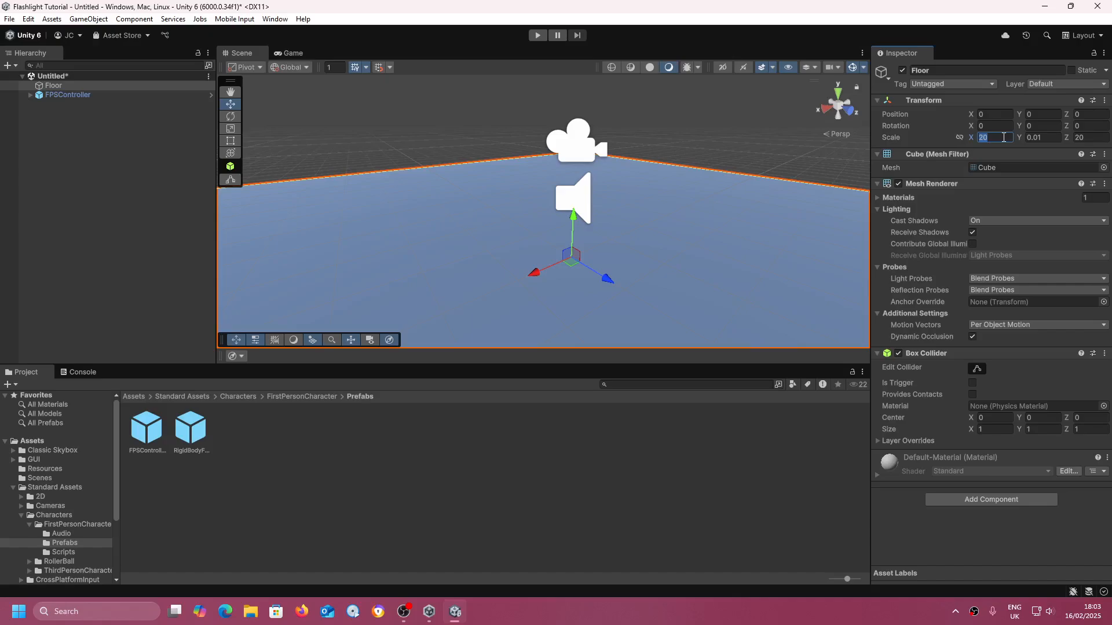
pyautogui.write('50')
pyautogui.press('Tab')
pyautogui.press('Tab')
pyautogui.write('50')
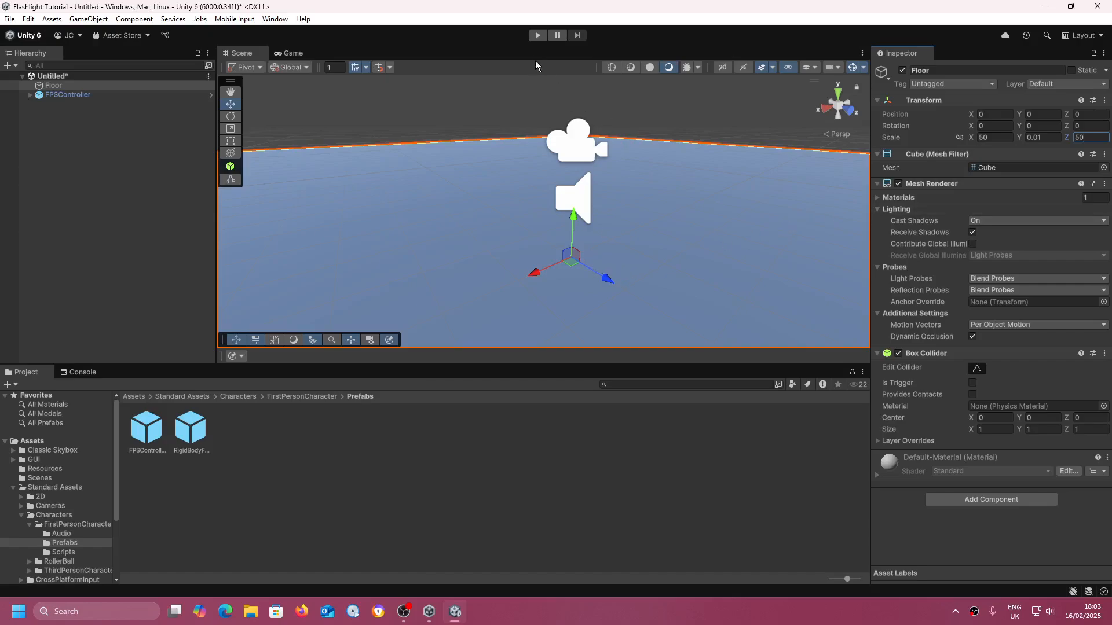
pyautogui.click(543, 35)
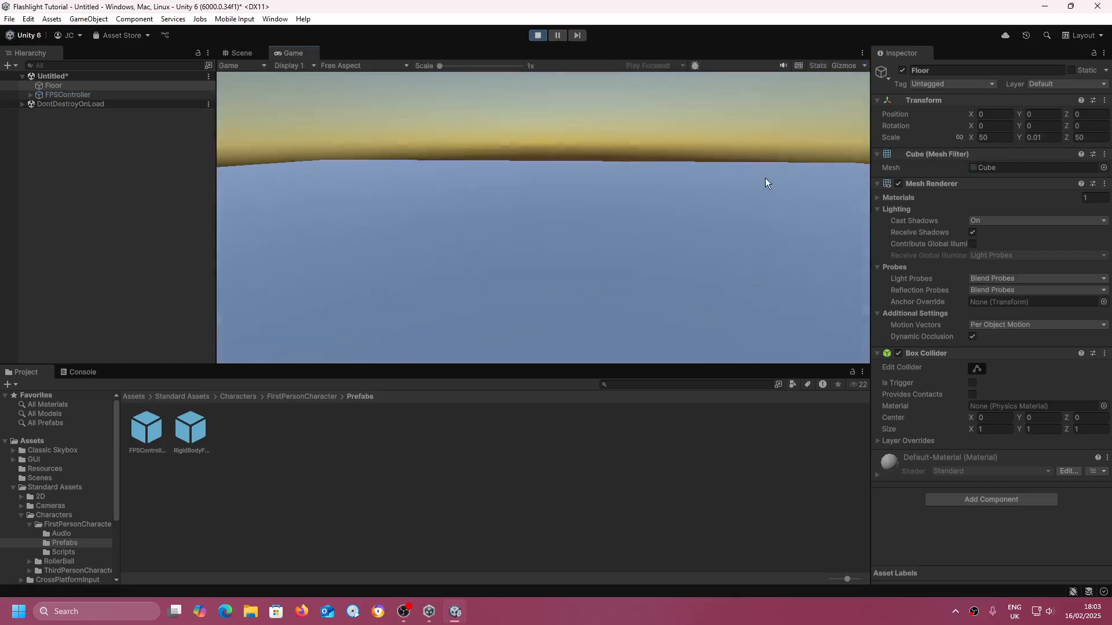
pyautogui.click(537, 37)
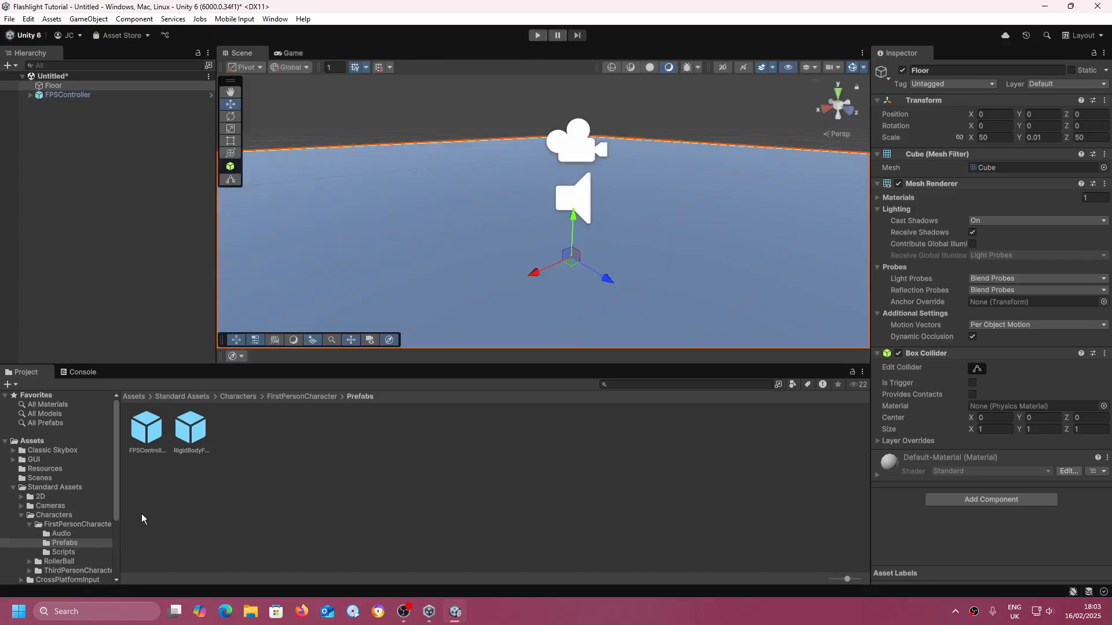
# - Collapse the FirstPersonCharacter, Characters and Standard Assets folders in the project's folder tree
pyautogui.click(30, 524)
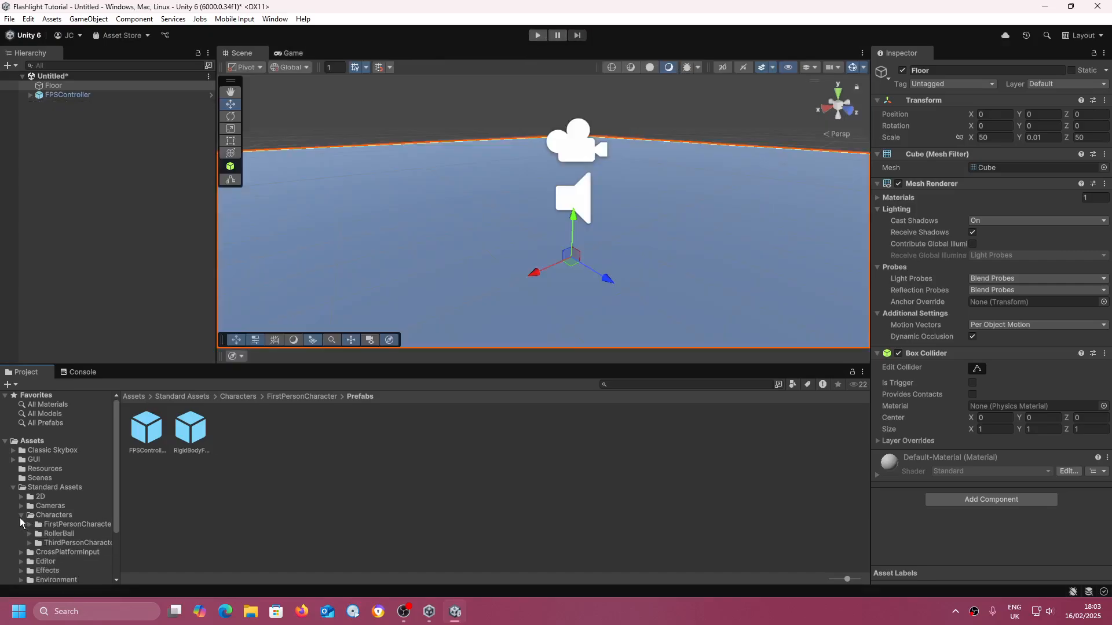
pyautogui.click(22, 515)
pyautogui.click(13, 488)
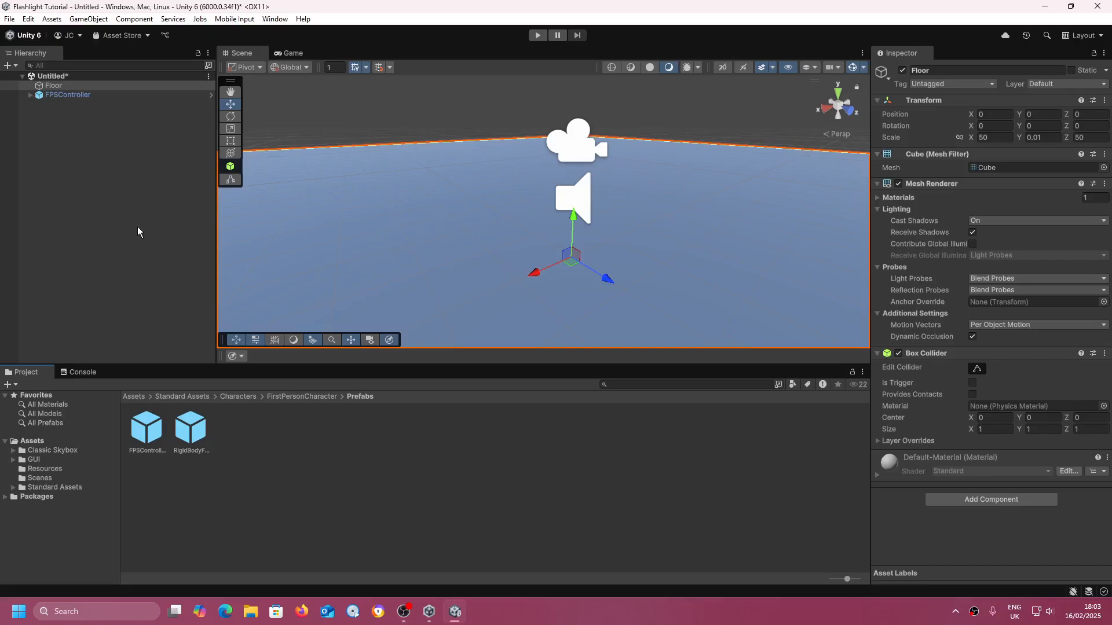
# - Add a Light component to the FirstPersonCharacter camera inside FPSController
pyautogui.click(115, 94)
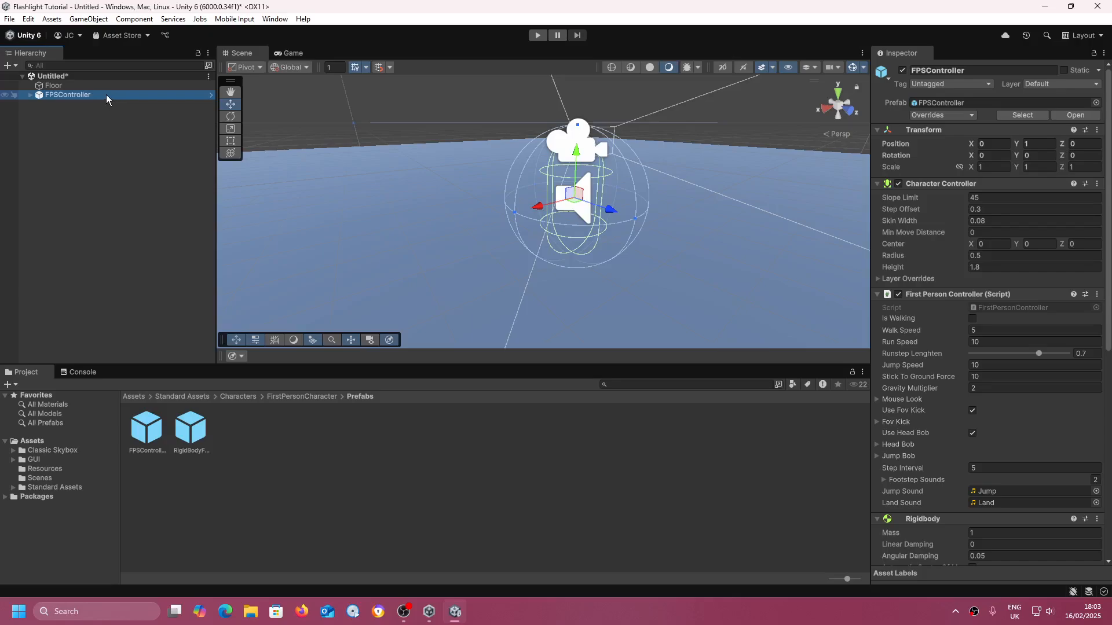
pyautogui.moveTo(389, 217); pyautogui.dragTo(584, 259, button='right')
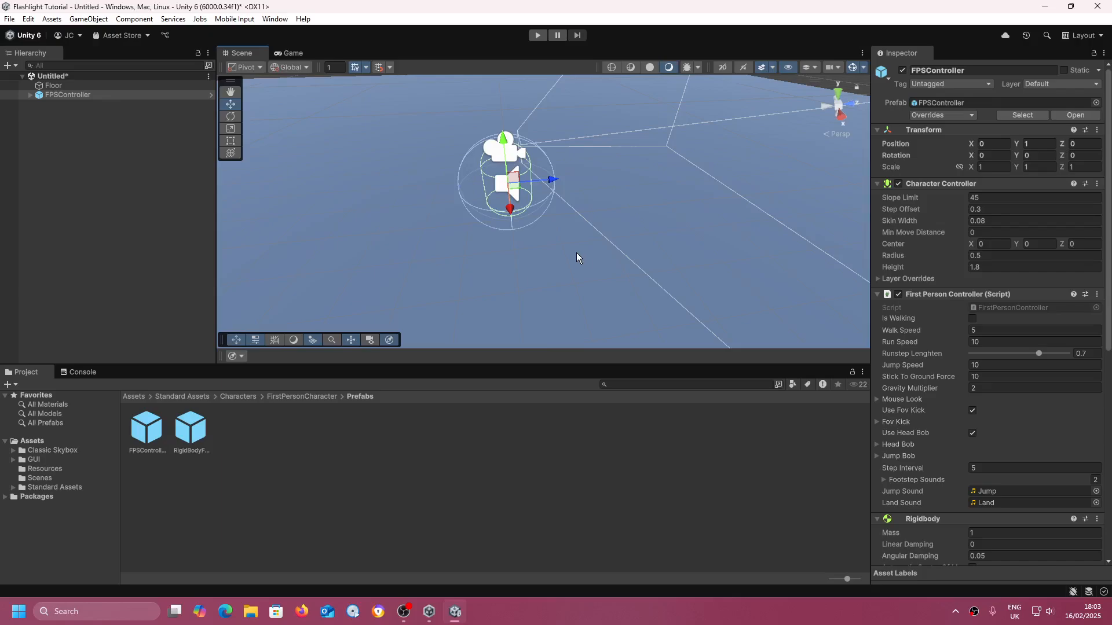
pyautogui.click(30, 95)
pyautogui.click(94, 105)
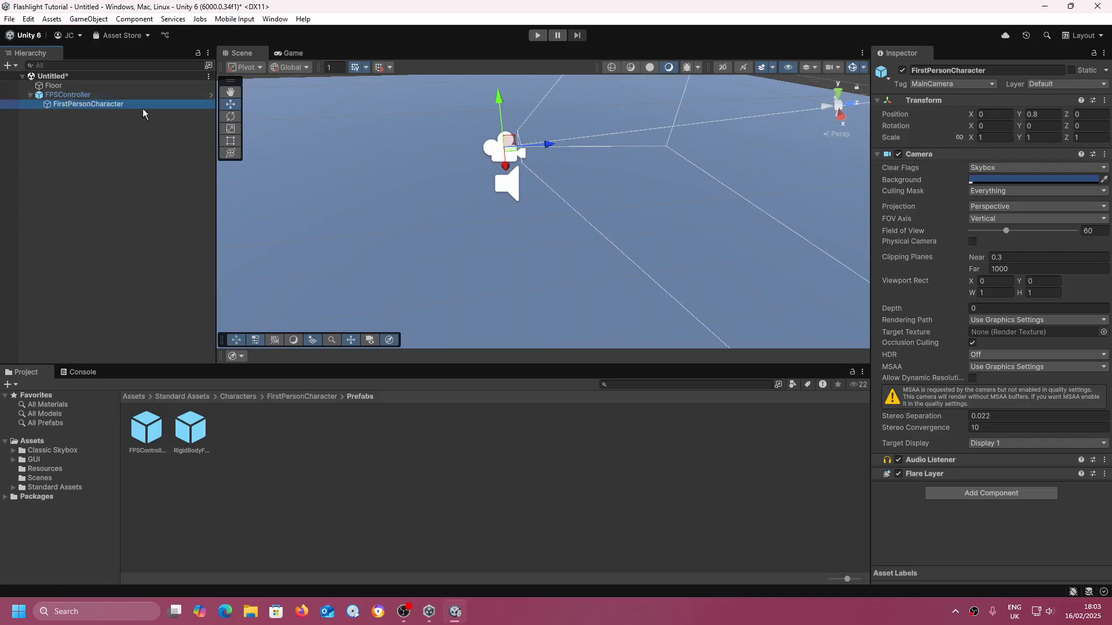
pyautogui.click(947, 492)
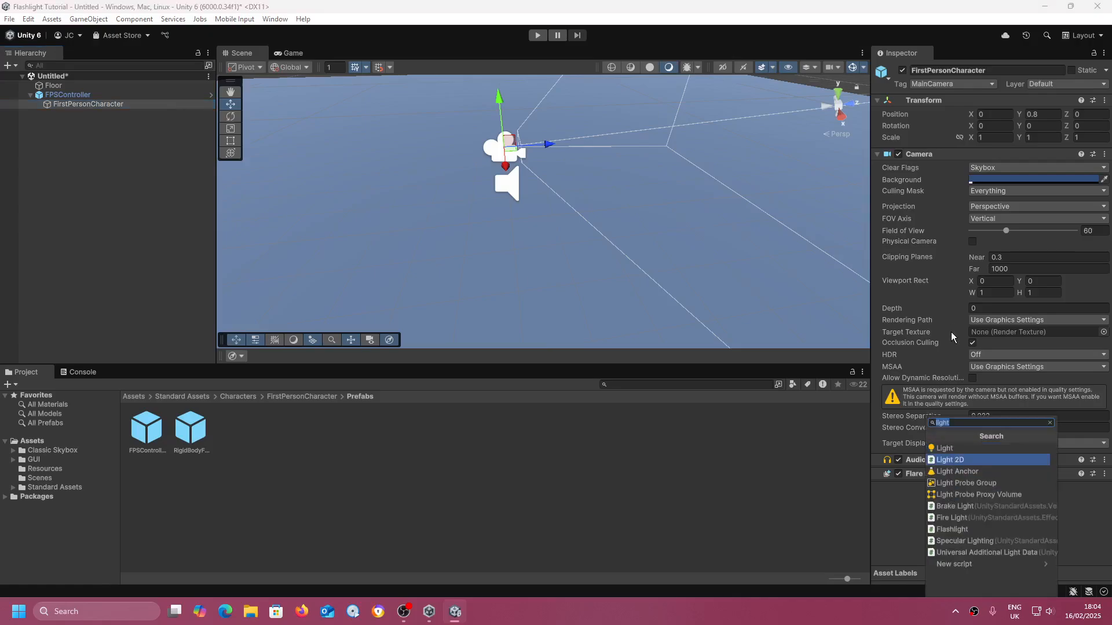
pyautogui.click(944, 449)
# - Change the FirstPersonCharacter's light type to Spot and its colour to a soft yellow, about F3E679
pyautogui.scroll(-3, 993, 162)
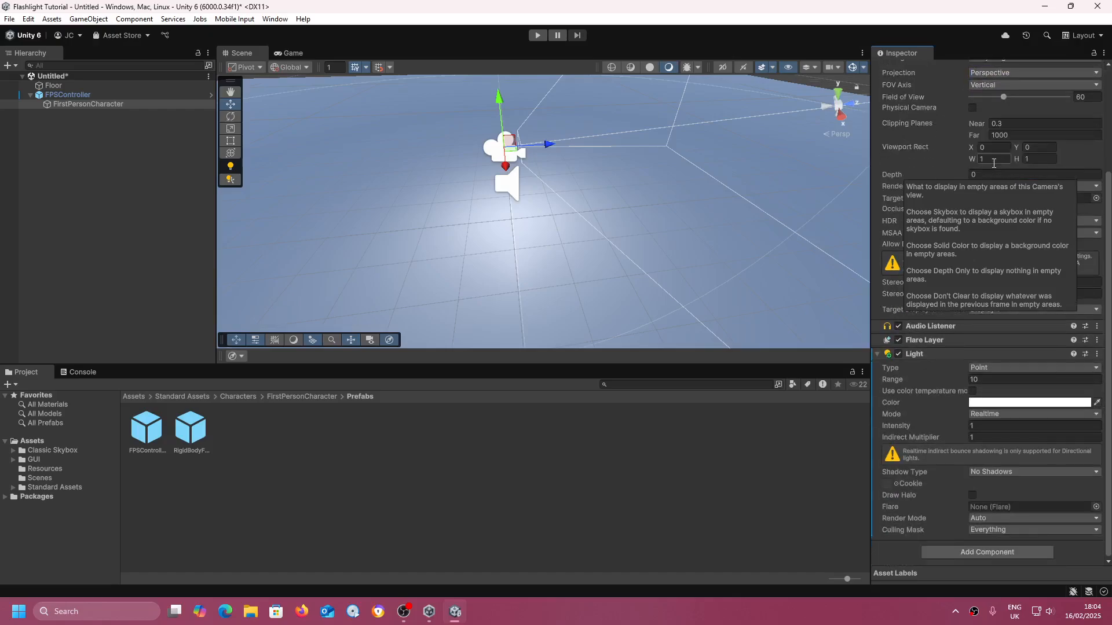
pyautogui.click(1001, 366)
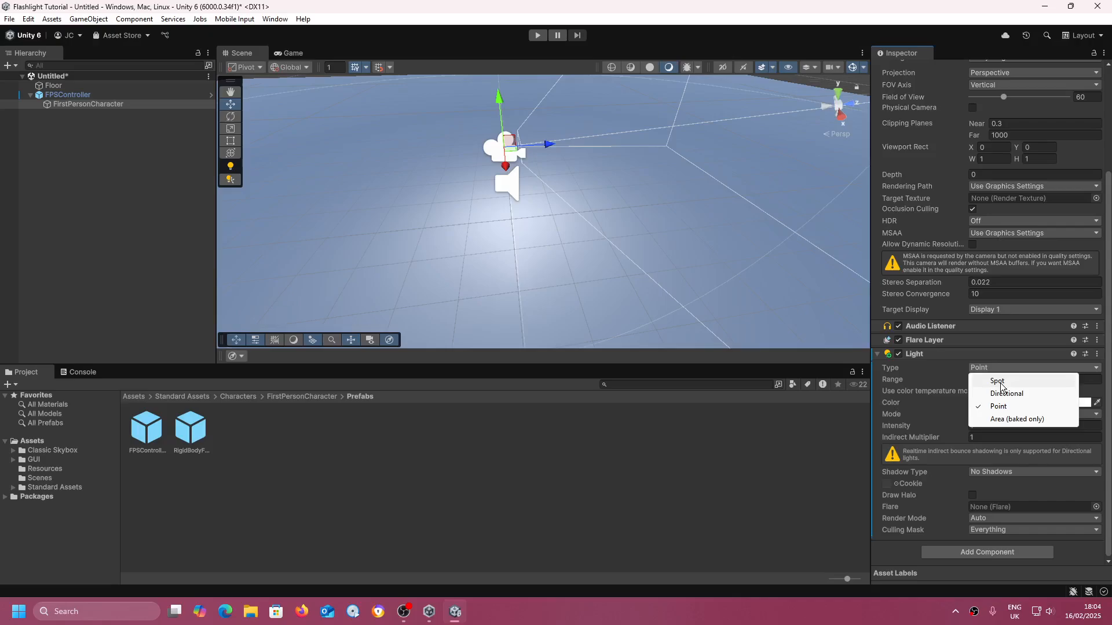
pyautogui.click(997, 381)
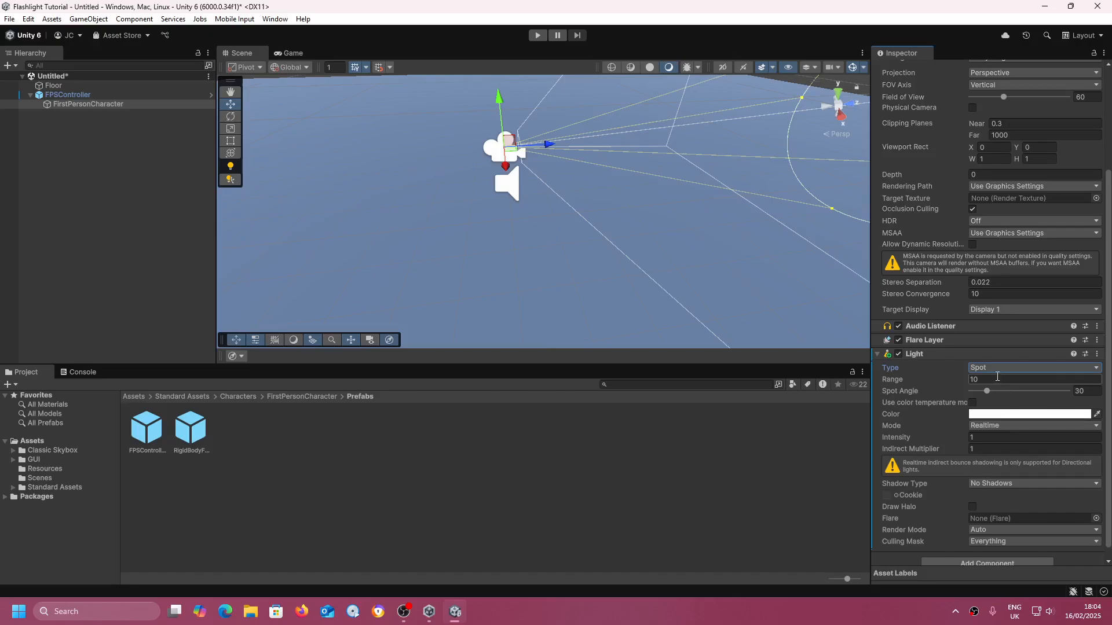
pyautogui.click(995, 414)
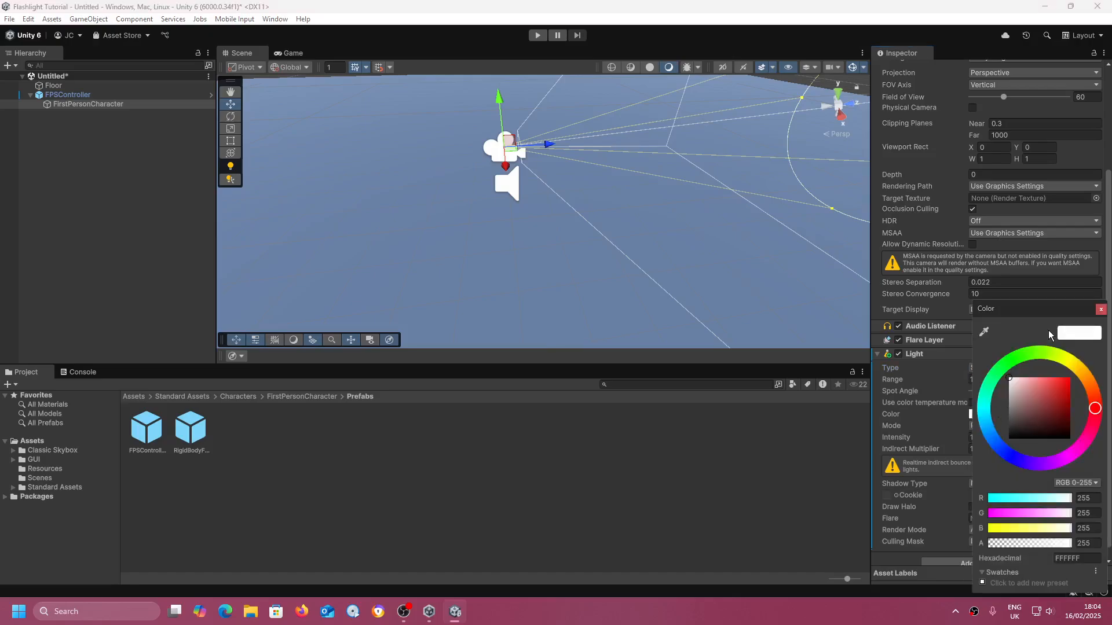
pyautogui.moveTo(1070, 373); pyautogui.dragTo(1040, 380)
pyautogui.click(1037, 382)
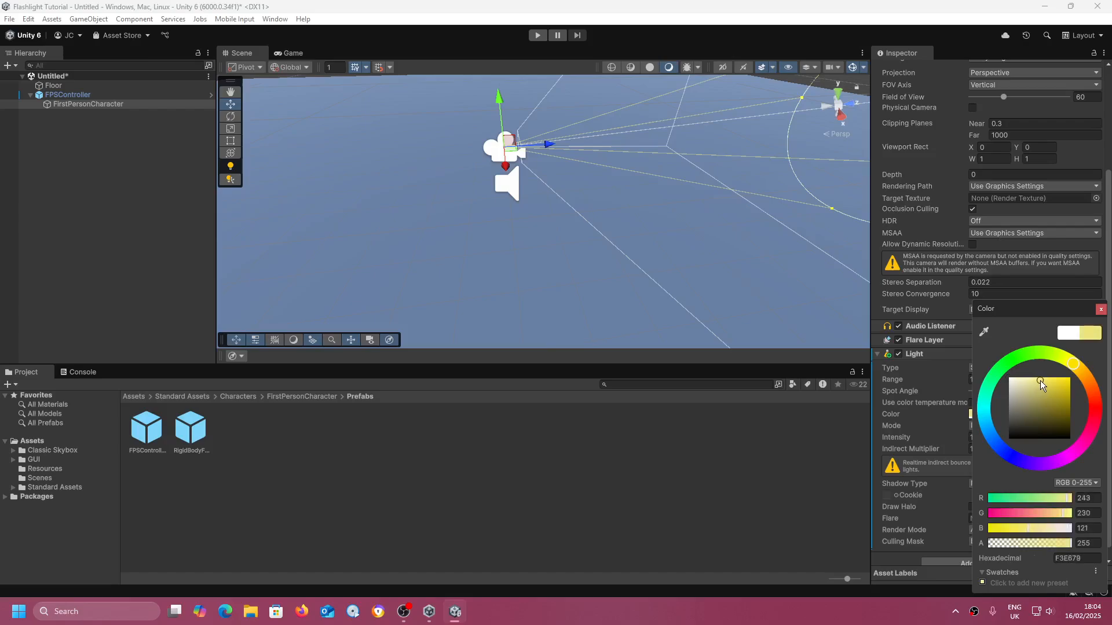
pyautogui.click(1100, 309)
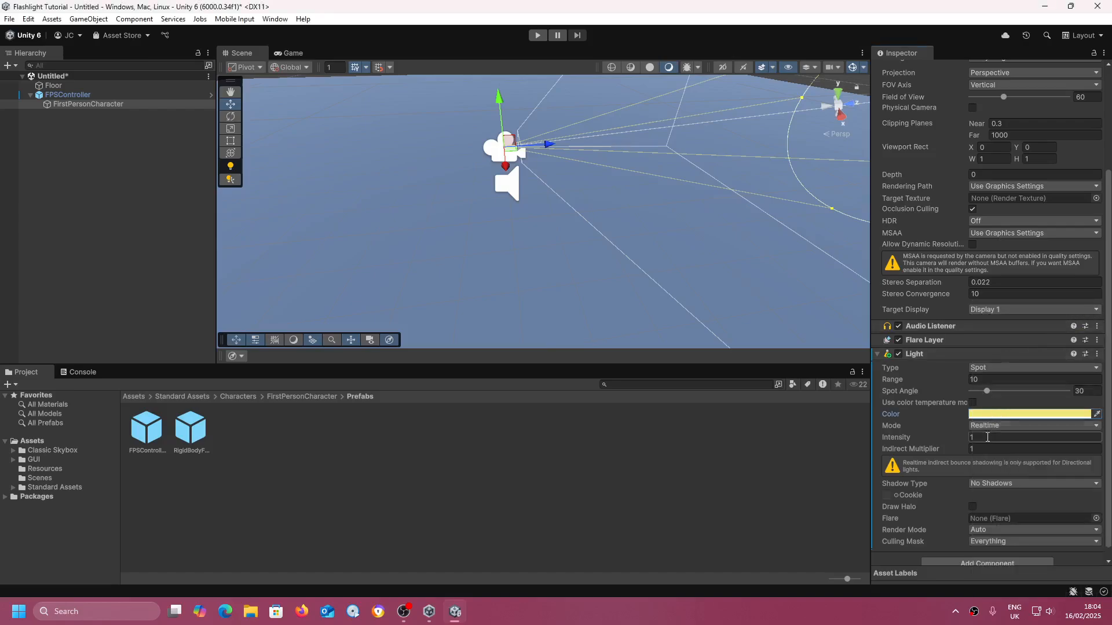
# - Enable Draw Halo on the FirstPersonCharacter's spot light and assign the irregular flashlight texture (FlashlightIrr…) as its cookie
pyautogui.click(972, 507)
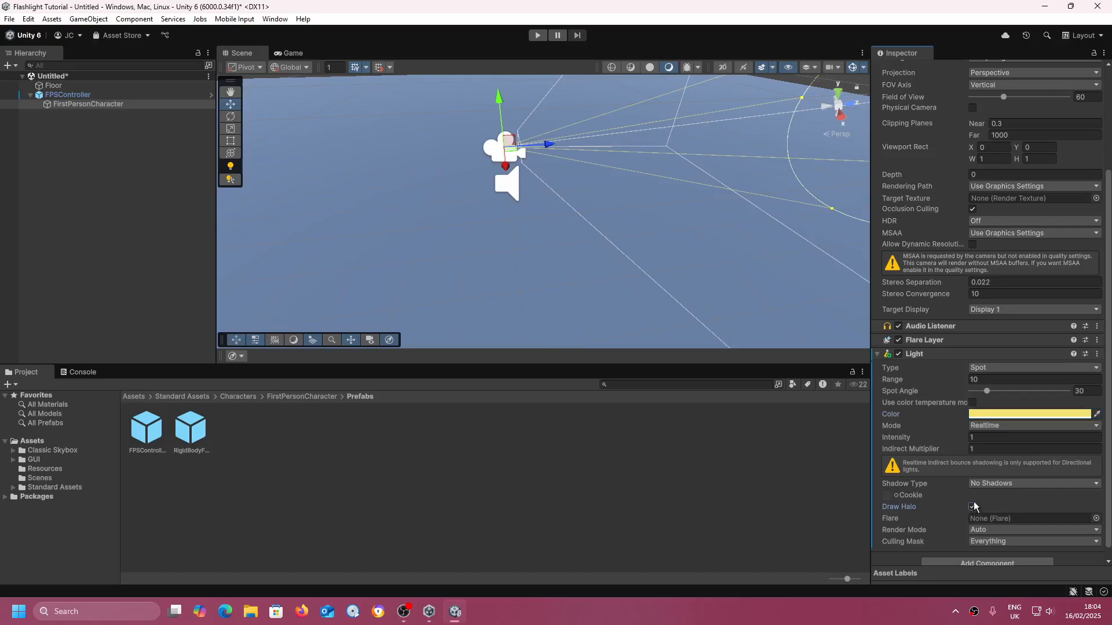
pyautogui.click(896, 496)
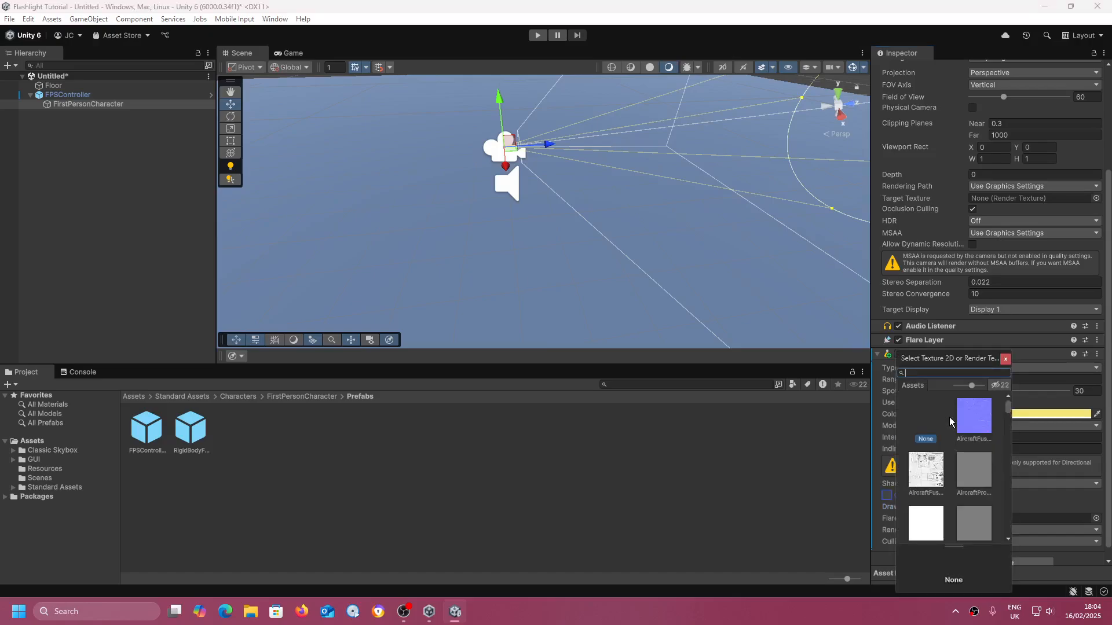
pyautogui.scroll(-2, 952, 424)
pyautogui.write('fl')
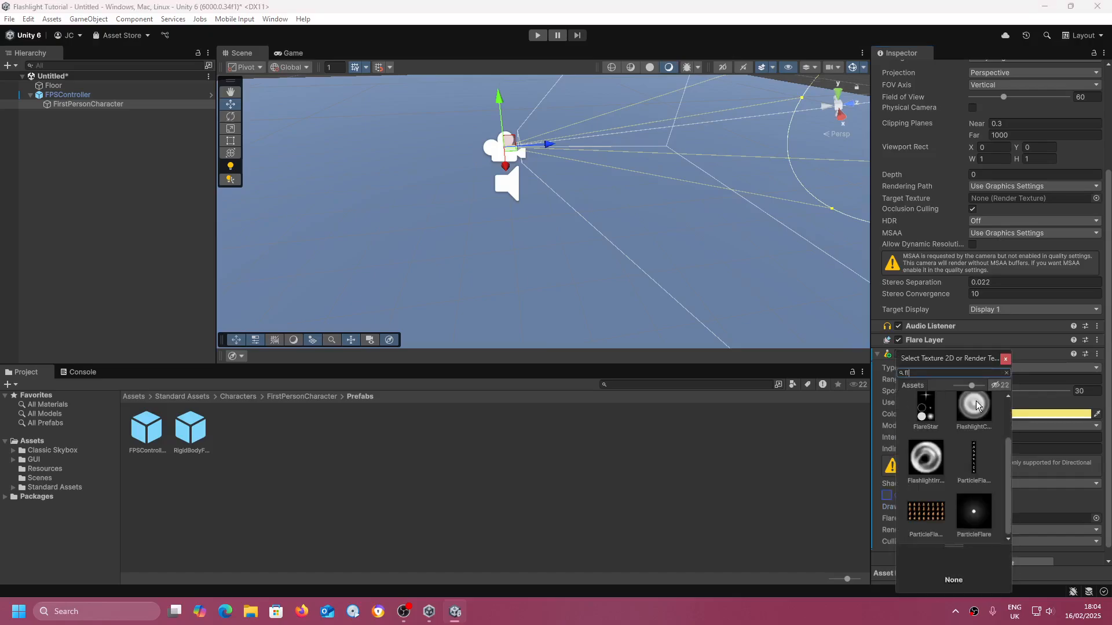
pyautogui.write('ash')
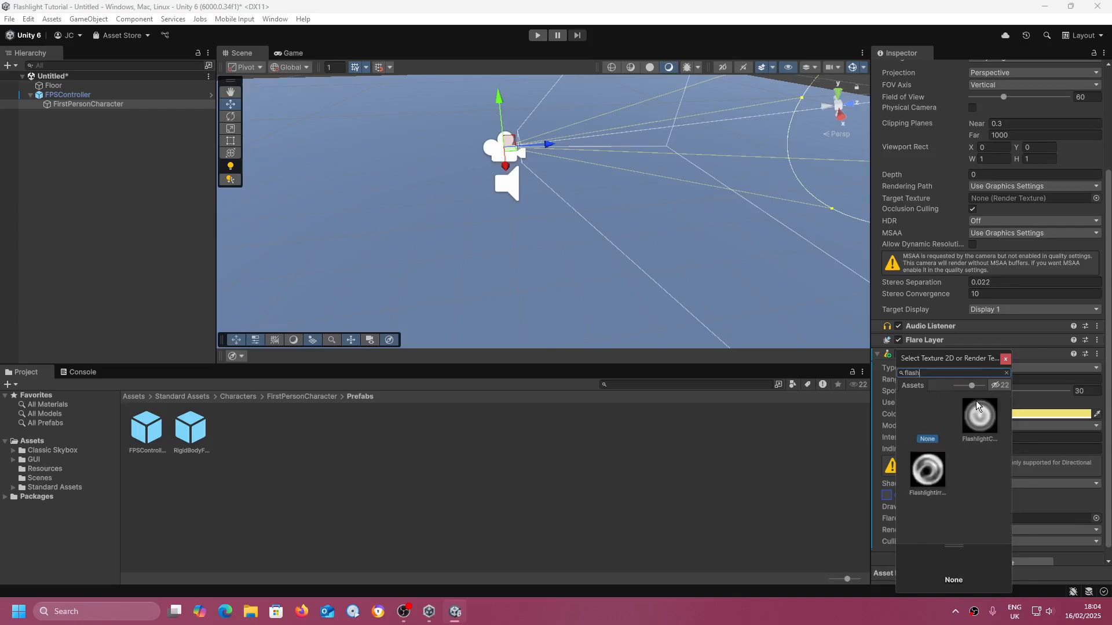
pyautogui.doubleClick(923, 480)
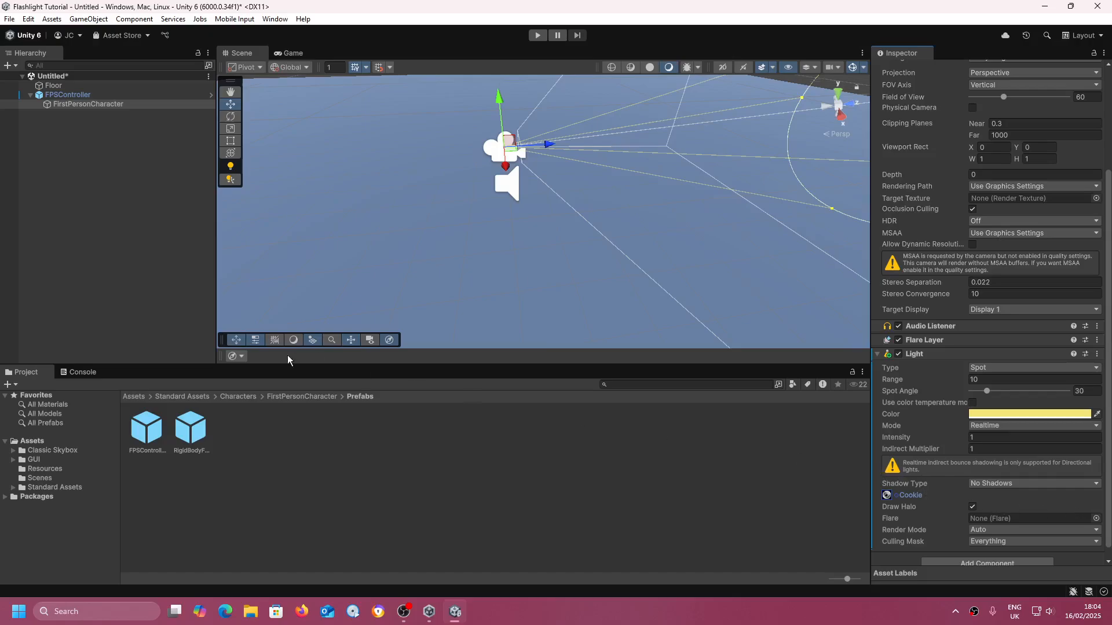
# - Attach the Flashlight script from the Assets folder to FPSController as a component
pyautogui.click(41, 488)
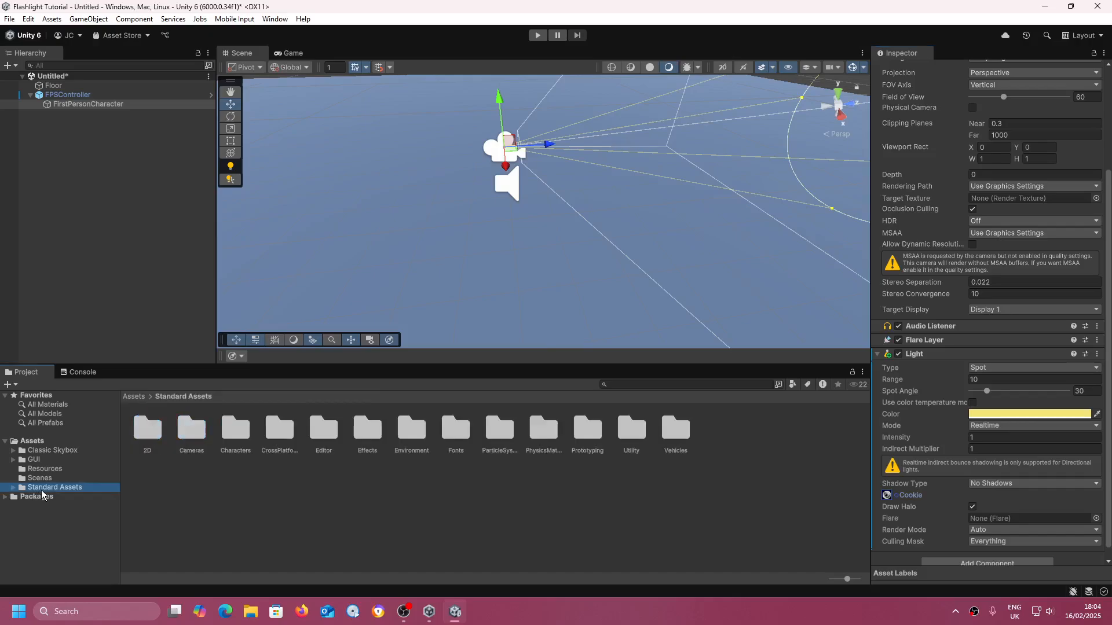
pyautogui.click(30, 445)
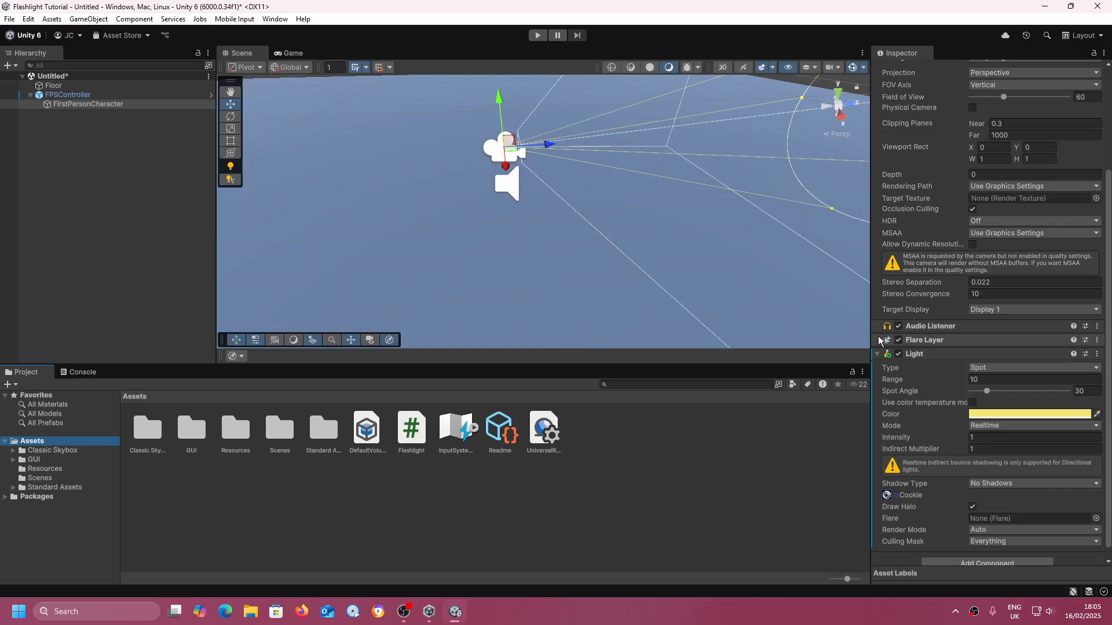
pyautogui.click(123, 95)
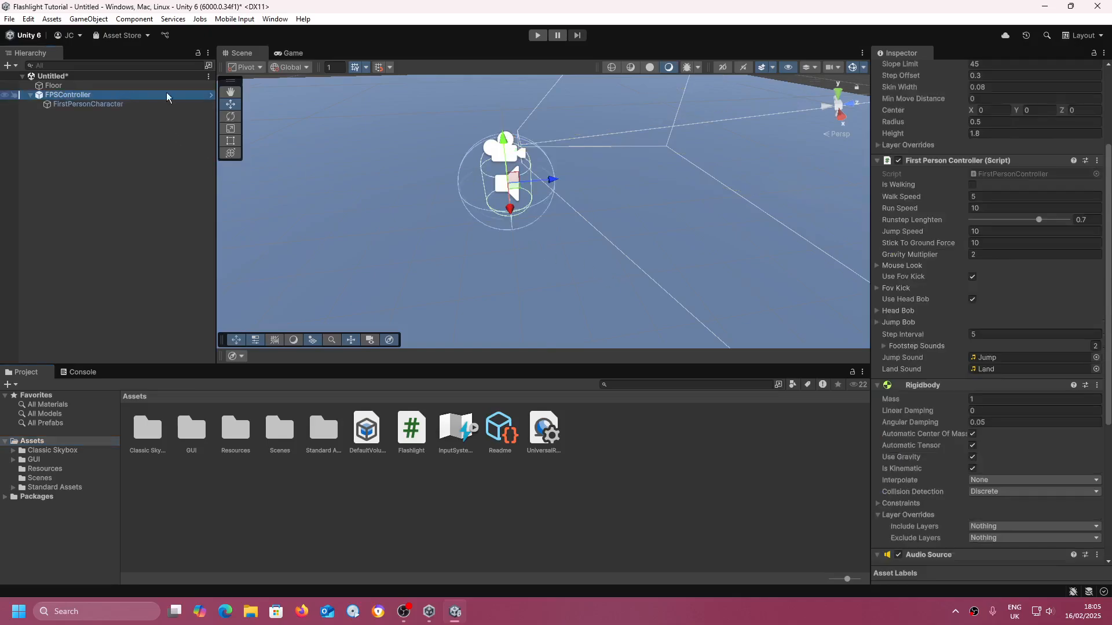
pyautogui.scroll(-6, 1030, 322)
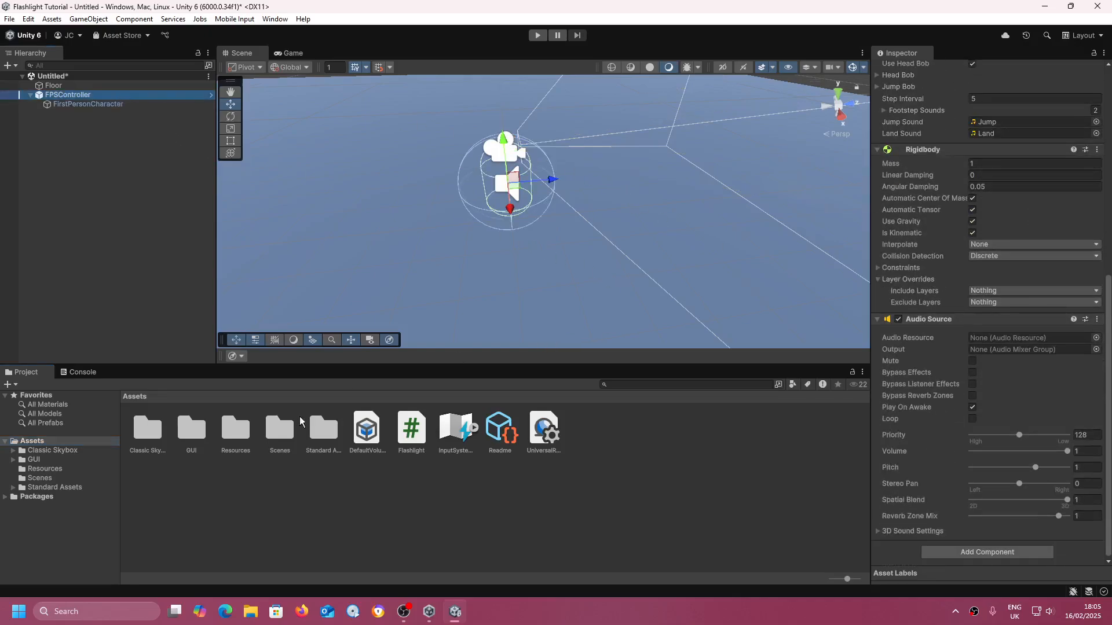
pyautogui.moveTo(411, 429); pyautogui.dragTo(901, 559)
pyautogui.scroll(-6, 938, 427)
pyautogui.scroll(-3, 939, 427)
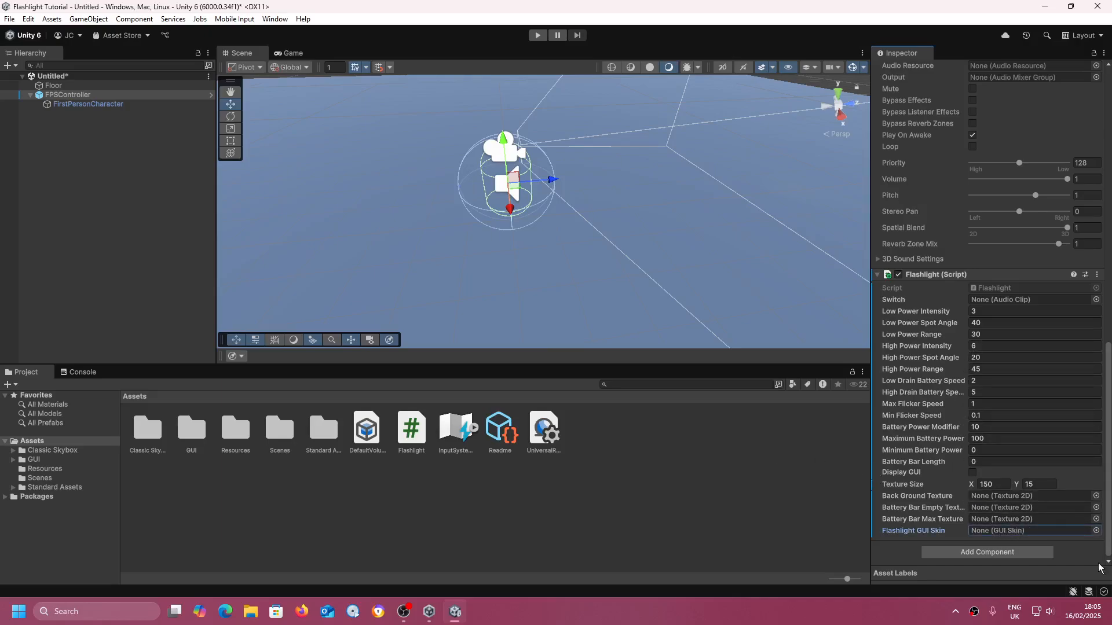
# - Show the contents of the project's Resources folder and clear the object selection
pyautogui.click(47, 469)
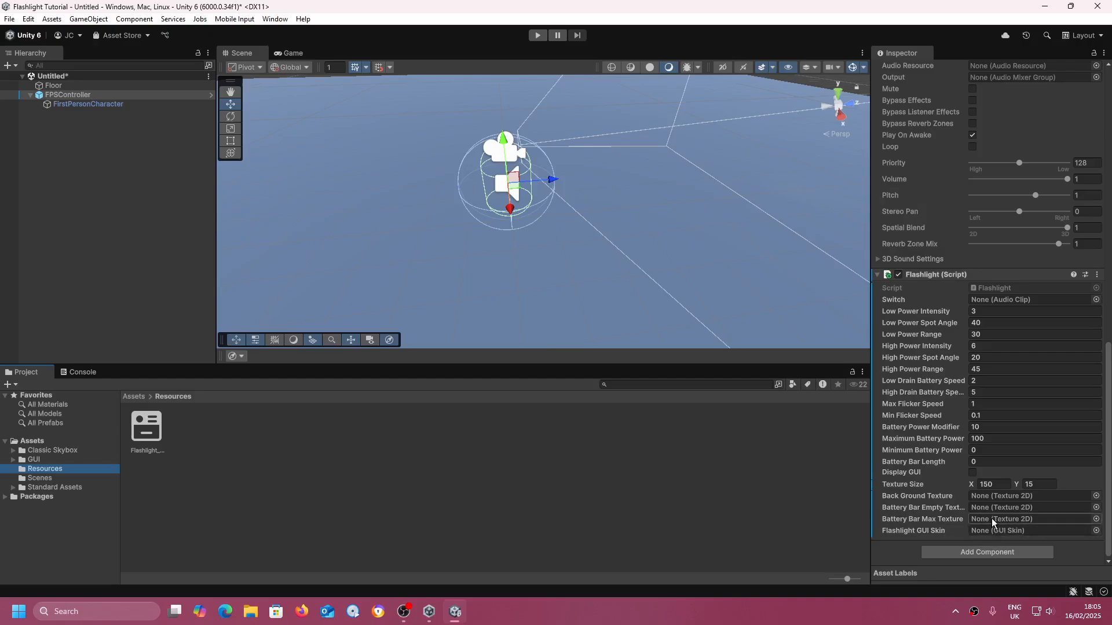
pyautogui.rightClick(549, 437)
pyautogui.click(339, 429)
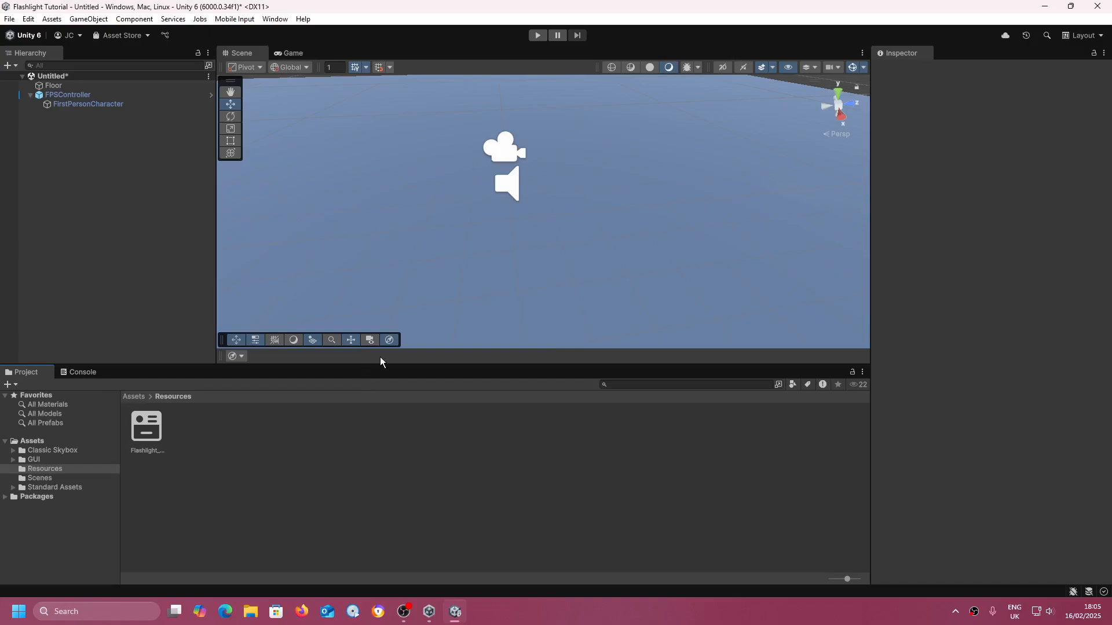
pyautogui.scroll(3, 485, 226)
pyautogui.scroll(-2, 486, 225)
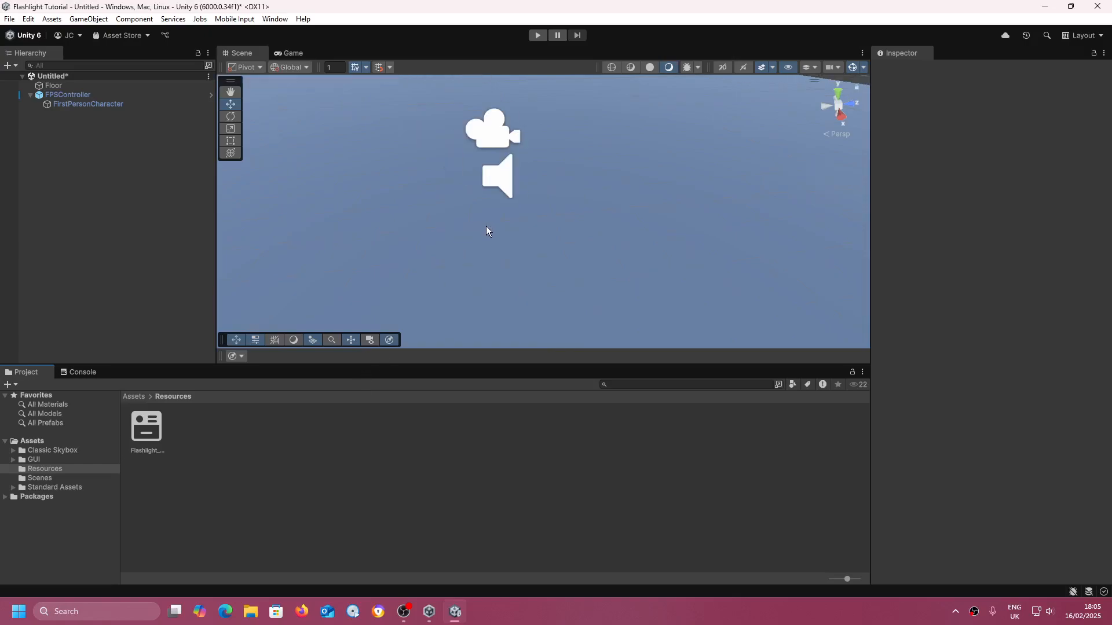
# - Assign the sky01 material from the Classic Skybox folder as the skybox in the Lighting environment settings
pyautogui.click(81, 444)
pyautogui.click(79, 449)
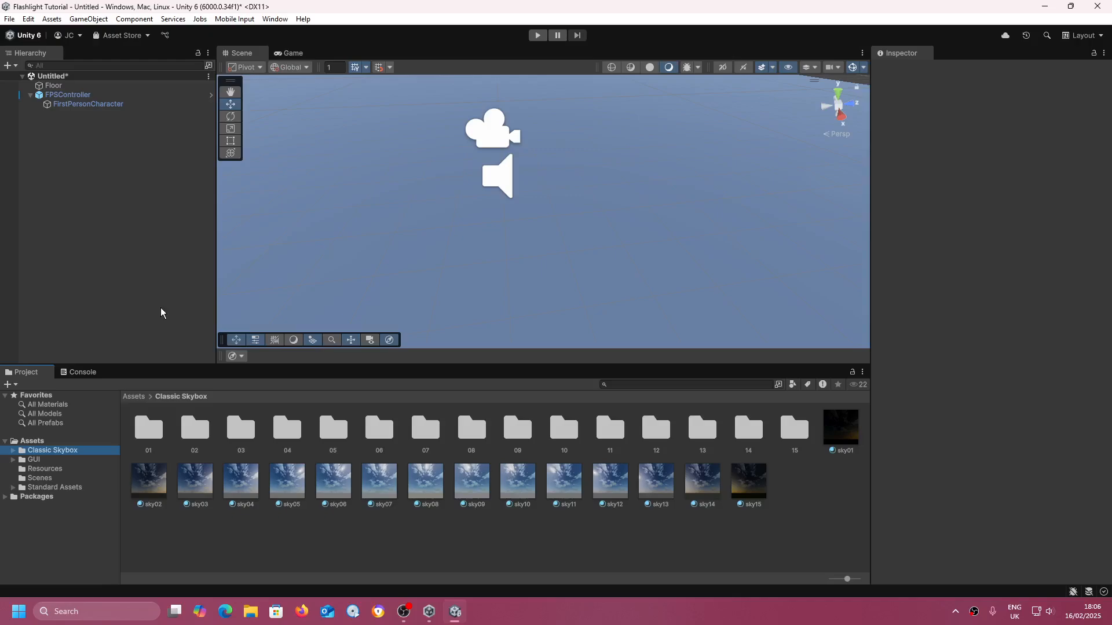
pyautogui.click(278, 20)
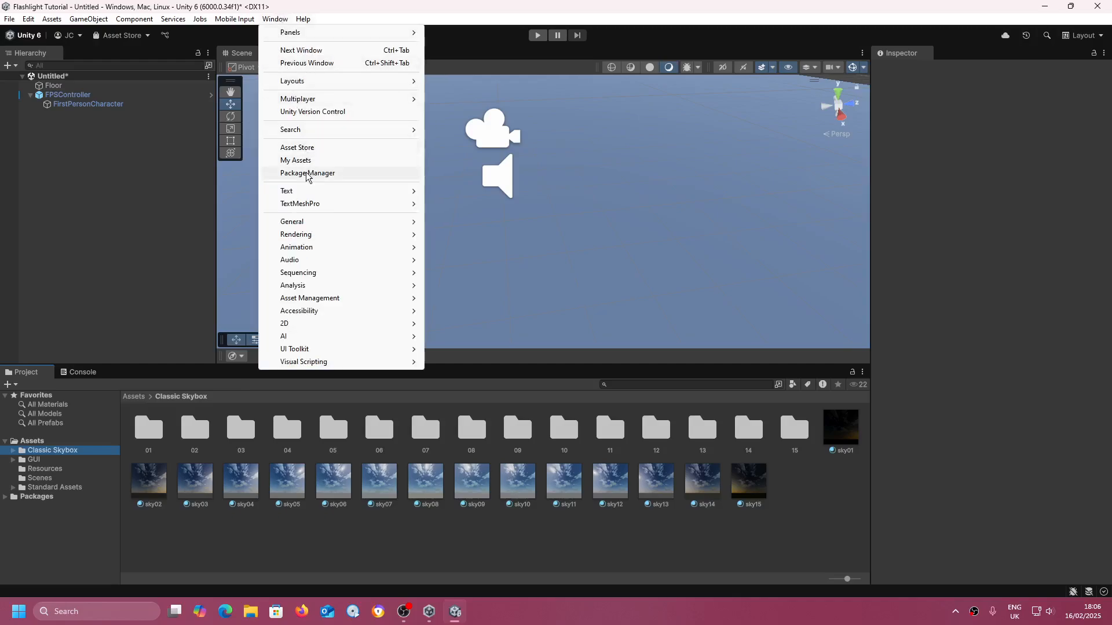
pyautogui.moveTo(309, 239)
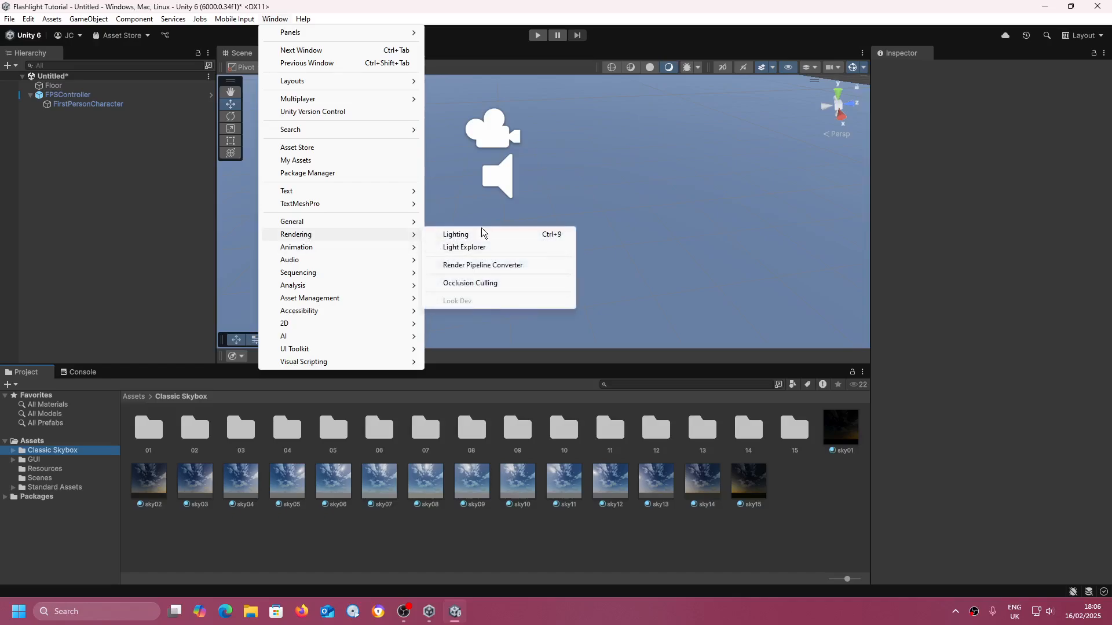
pyautogui.click(514, 234)
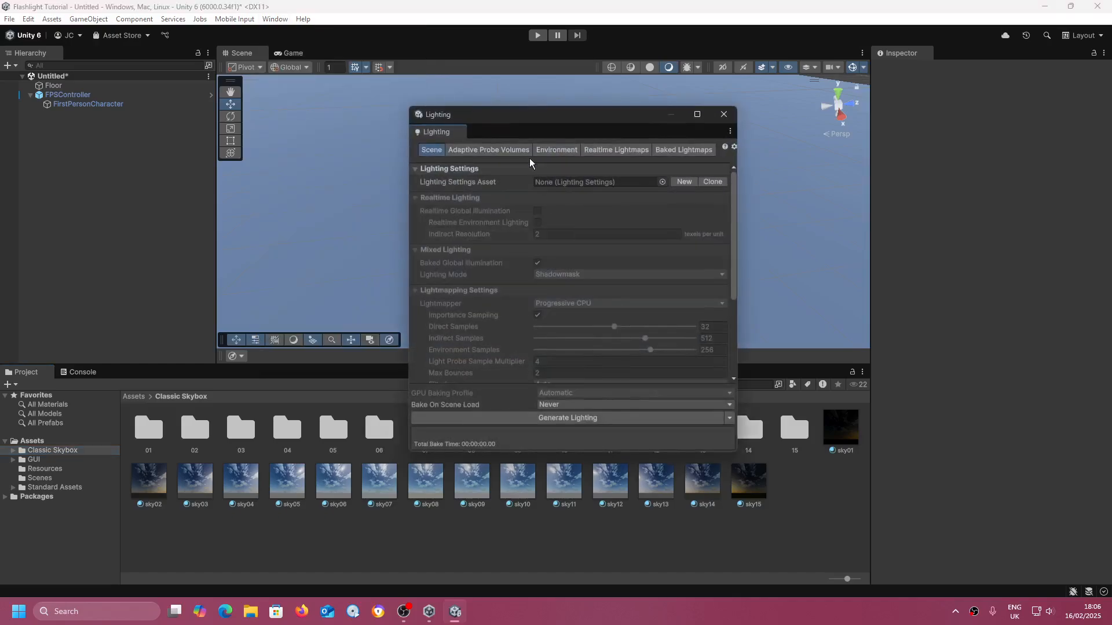
pyautogui.click(556, 150)
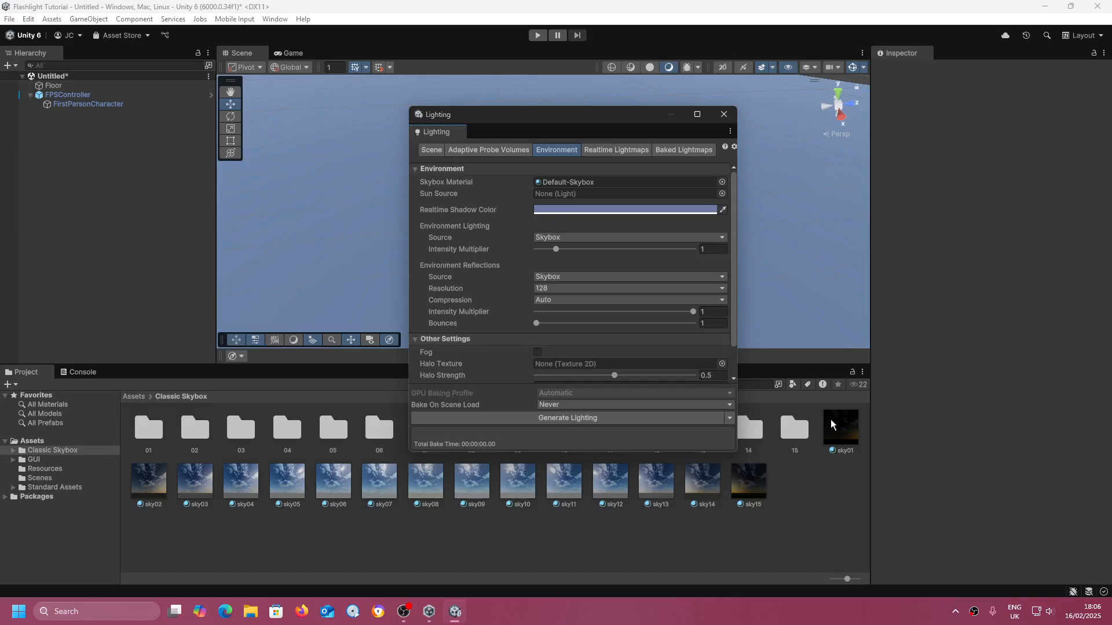
pyautogui.moveTo(841, 430); pyautogui.dragTo(695, 189)
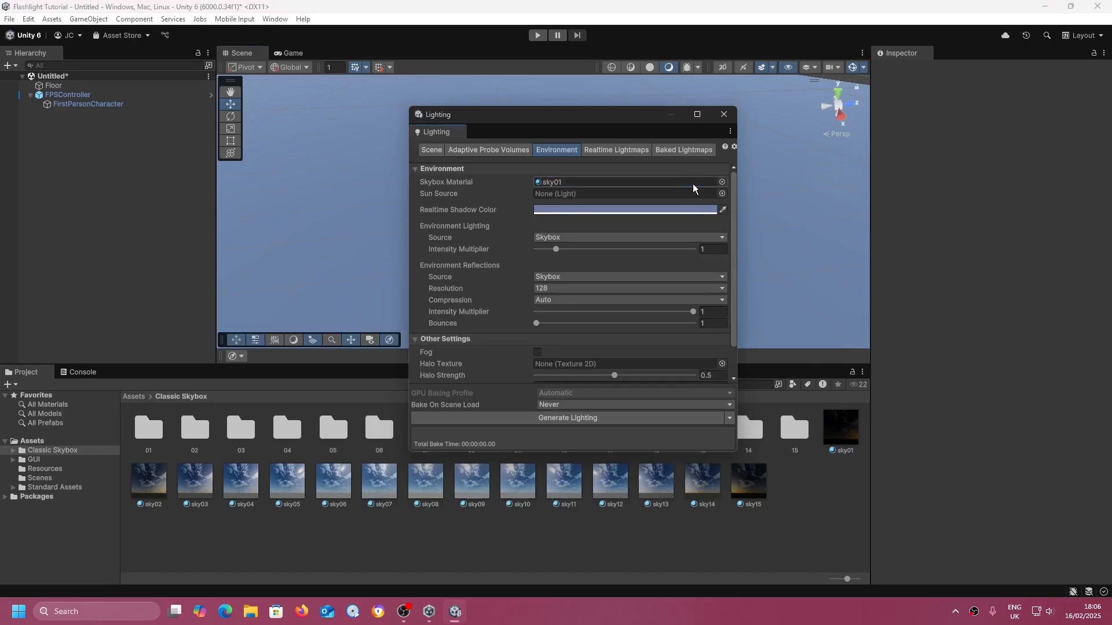
# - Set the intensity multiplier to 0.2 for both environment lighting and environment reflections
pyautogui.keyDown('alt'); pyautogui.moveTo(787, 179); pyautogui.dragTo(773, 102); pyautogui.keyUp('alt')
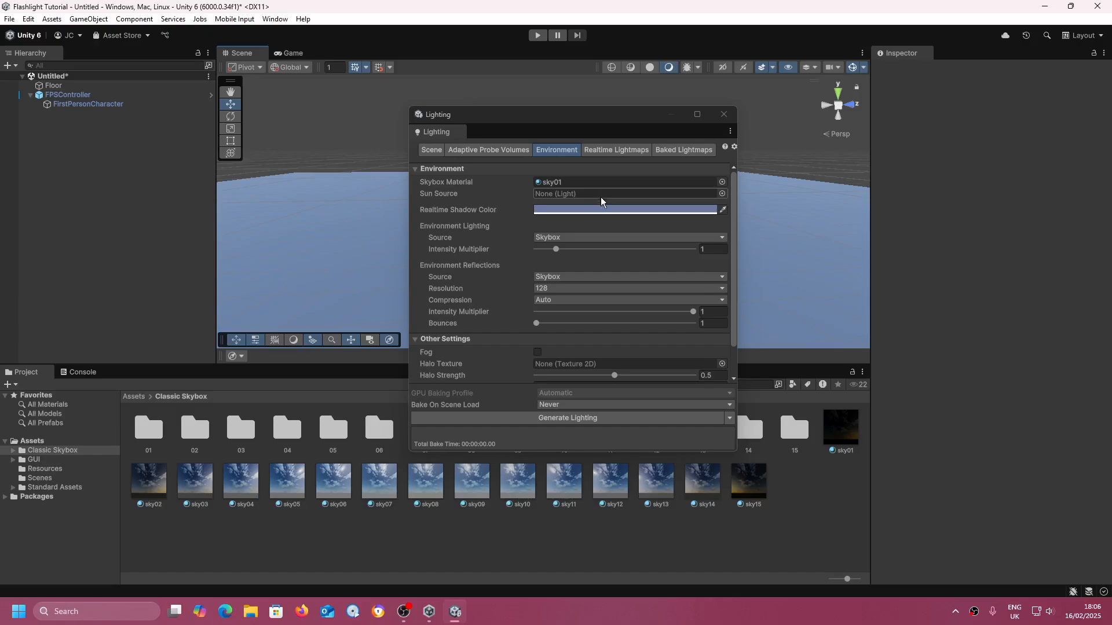
pyautogui.click(722, 253)
pyautogui.write('0.2')
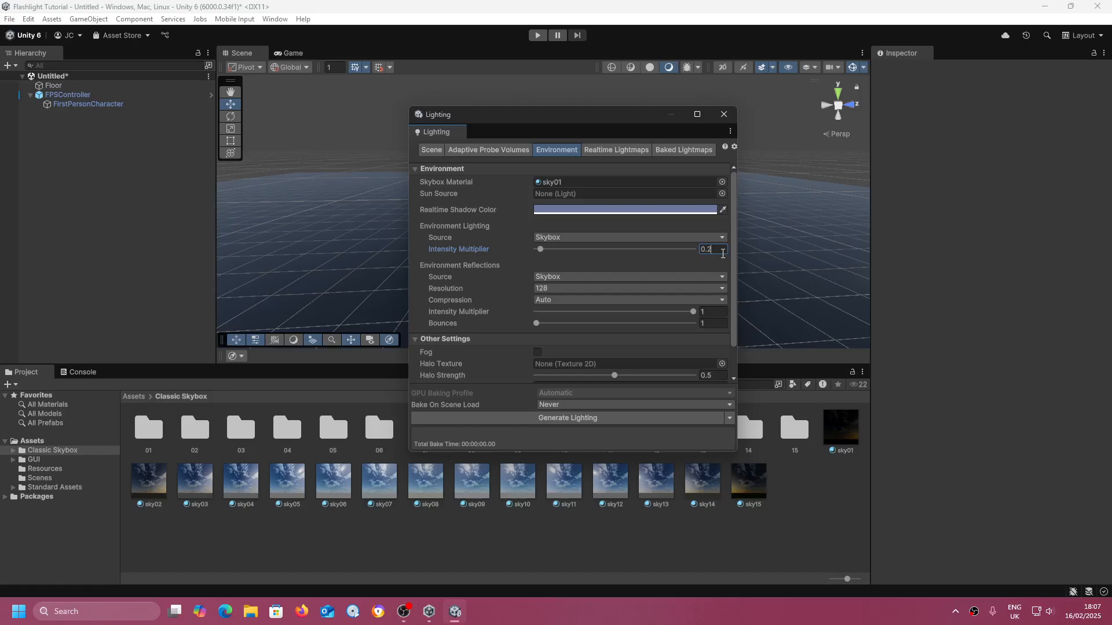
pyautogui.press('Return')
pyautogui.click(714, 311)
pyautogui.write('0.2')
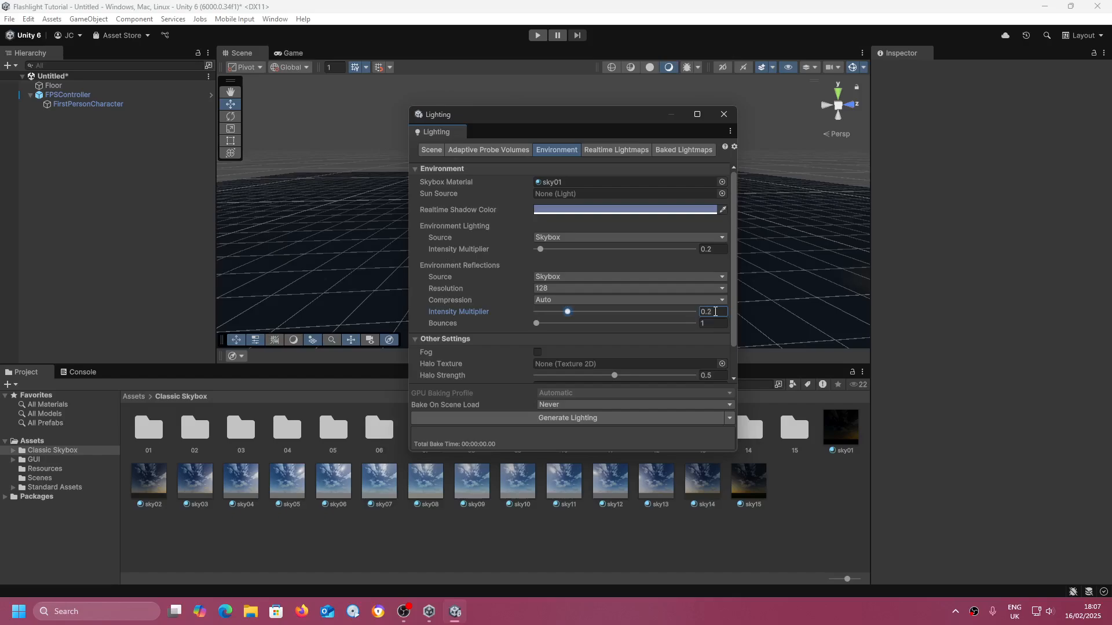
# - Play-test the scene with the Lighting window closed and review the FPSController's Flashlight script settings
pyautogui.click(538, 35)
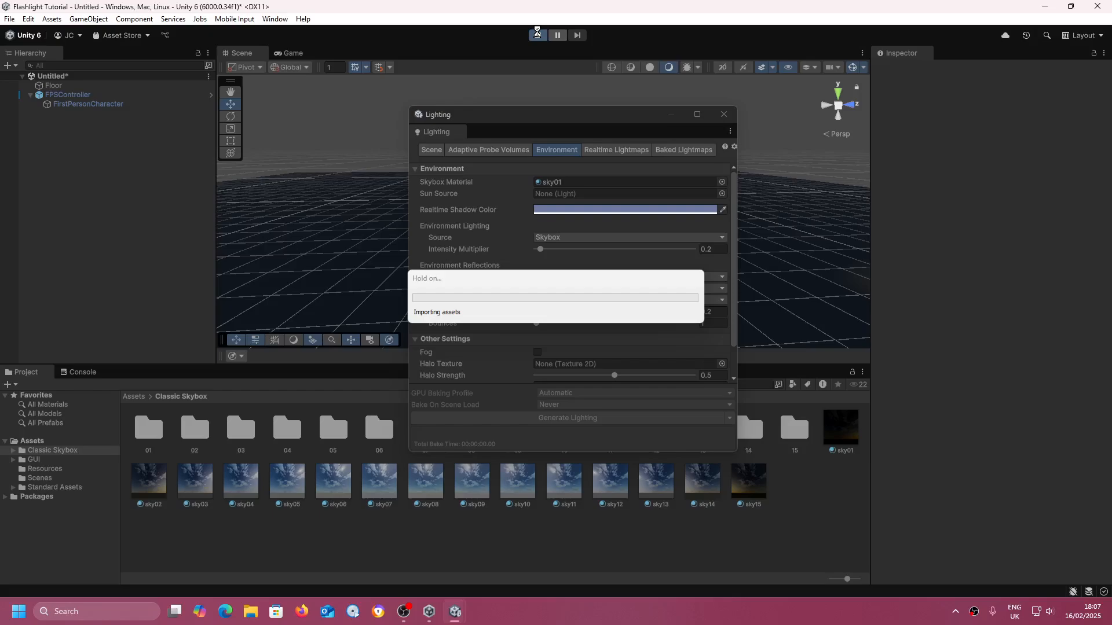
pyautogui.click(722, 116)
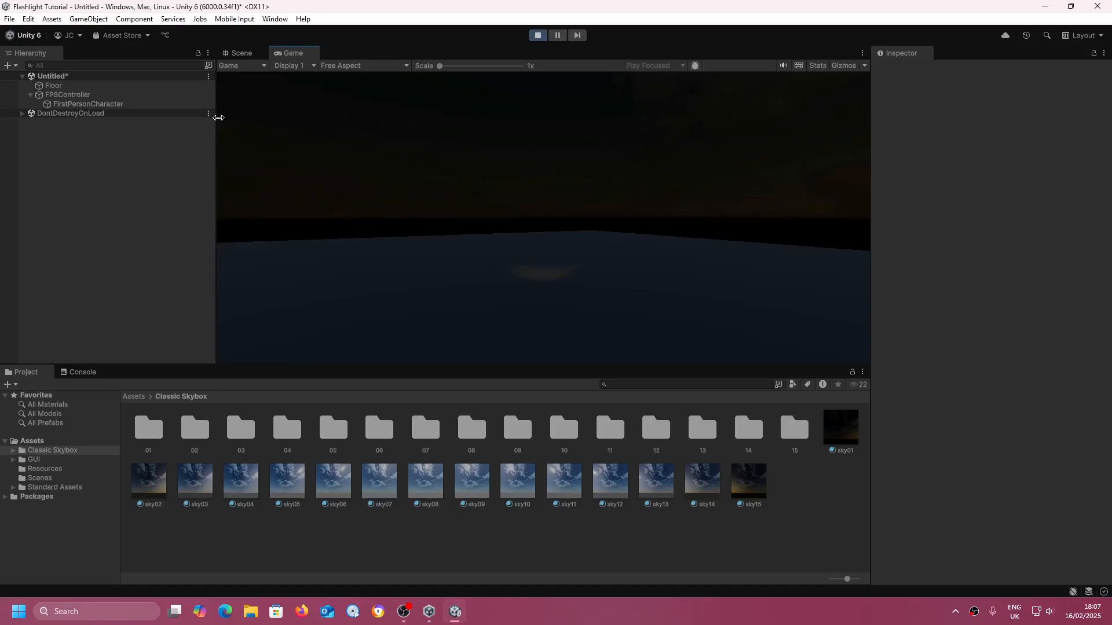
pyautogui.click(166, 94)
pyautogui.scroll(-10, 989, 310)
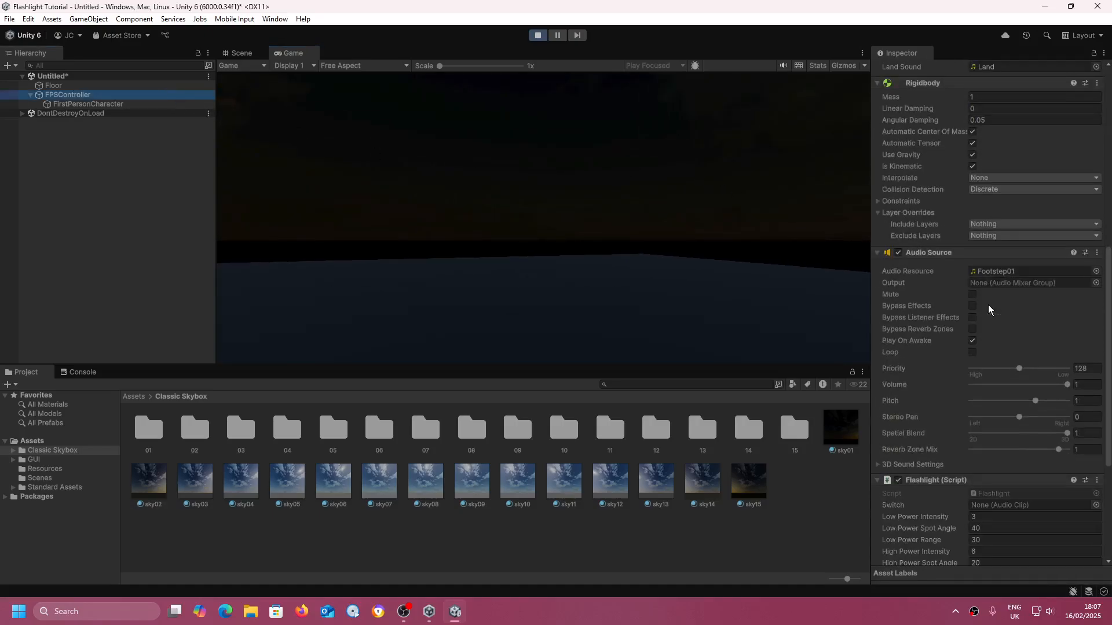
pyautogui.scroll(-6, 989, 310)
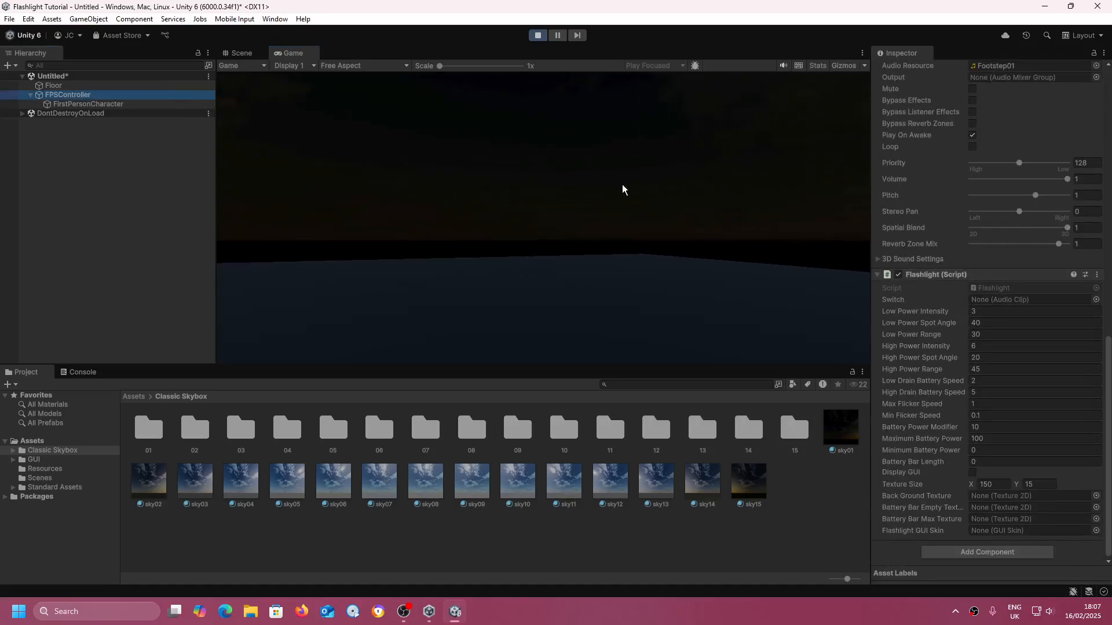
pyautogui.scroll(12, 1050, 423)
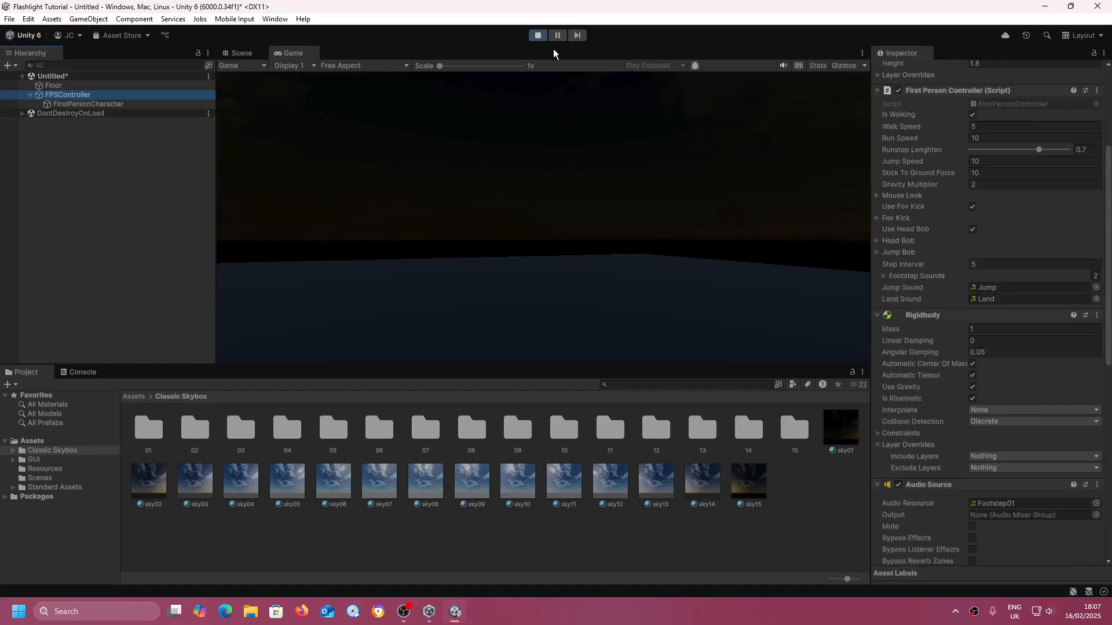
pyautogui.click(538, 35)
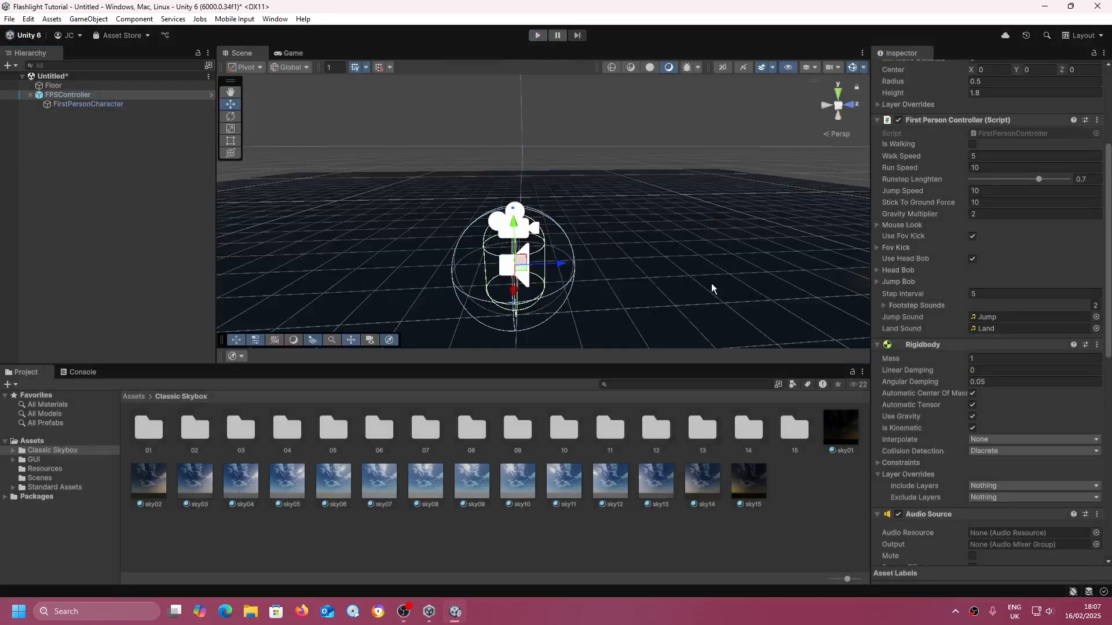
# - Bring the FPSController's Flashlight script settings into view and open the top-level Assets folder
pyautogui.scroll(-10, 907, 292)
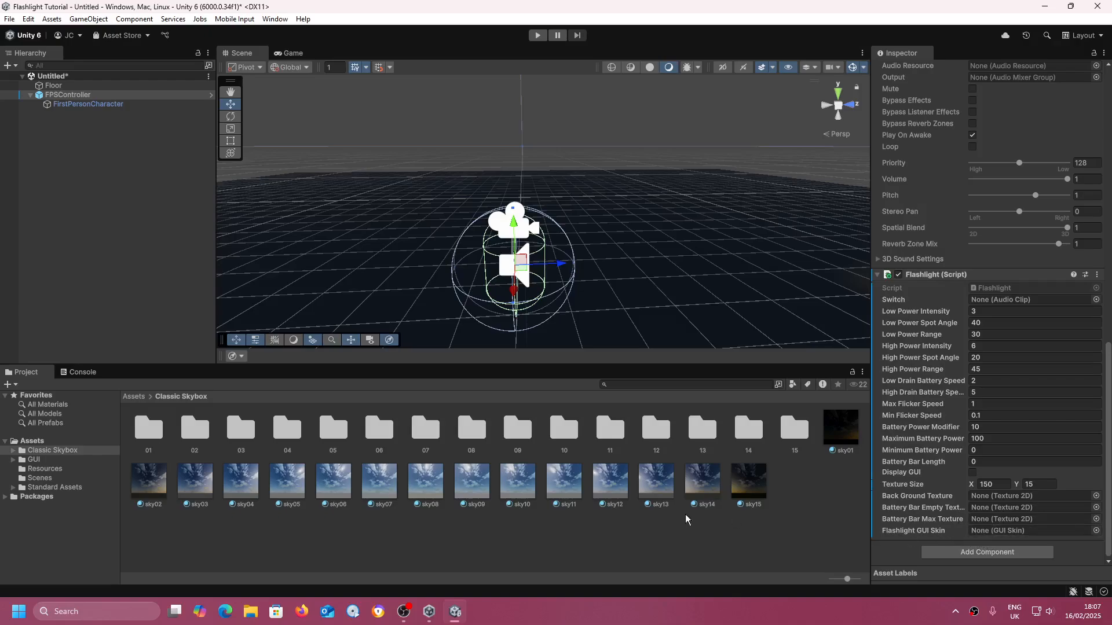
pyautogui.click(65, 443)
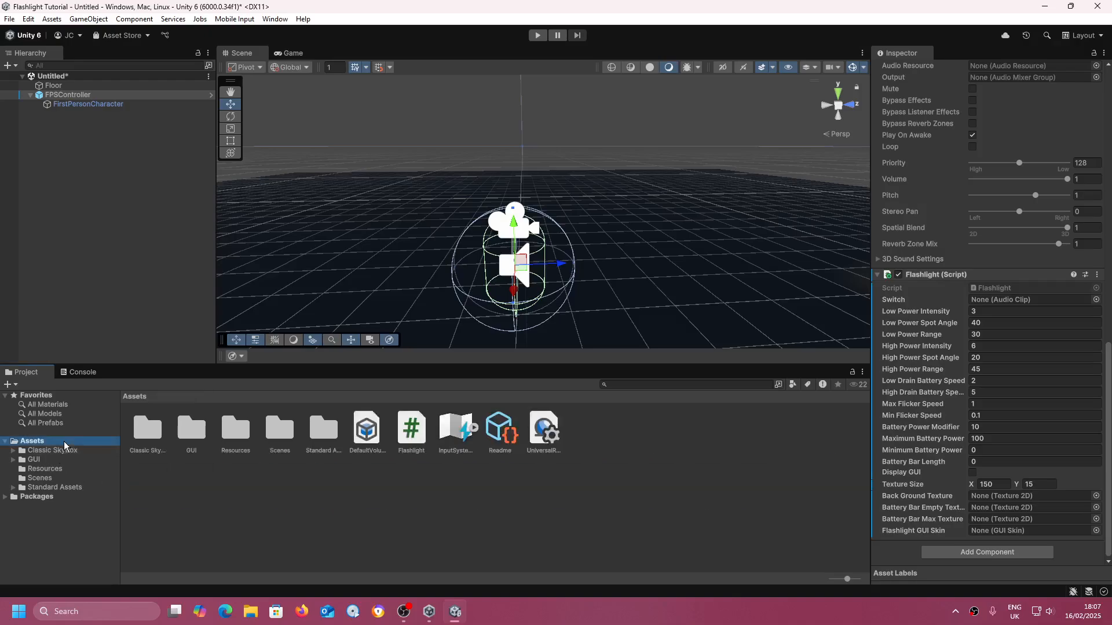